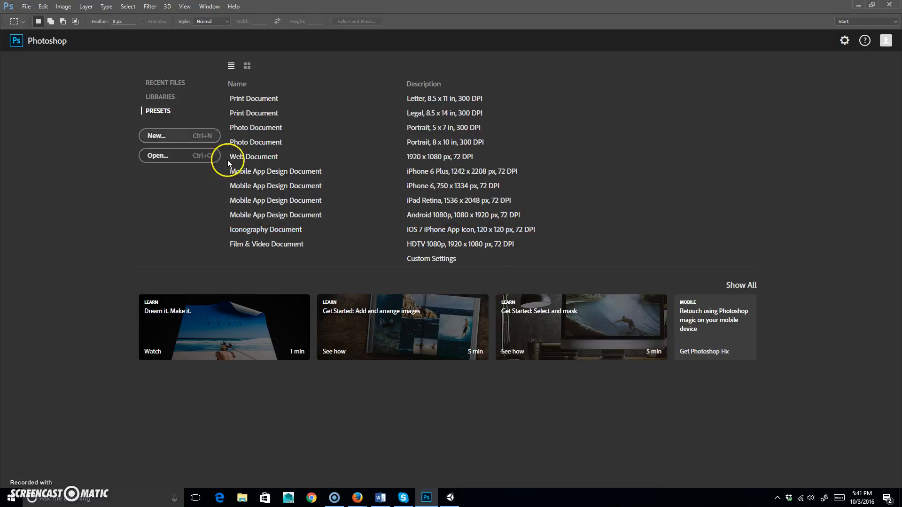
- Start a new document and set its width to 120 pixels and its height to 90 pixels
click(165, 136)
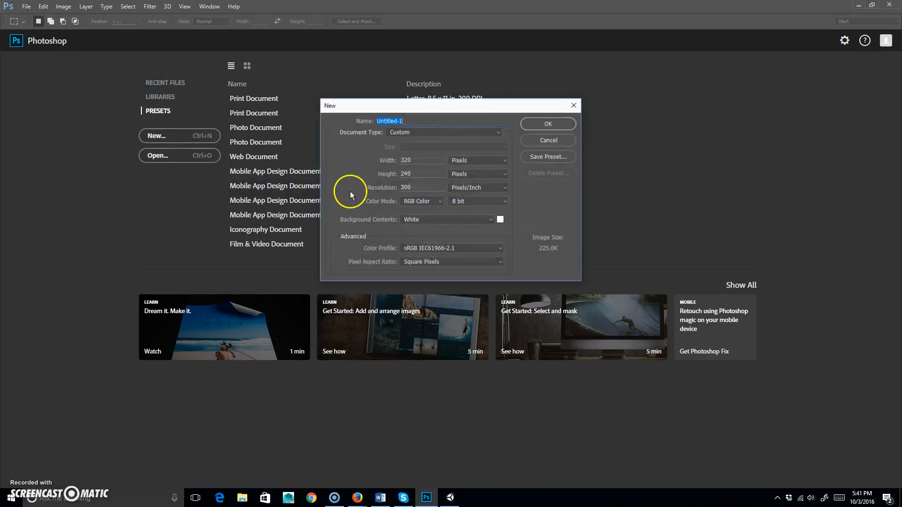
double_click(410, 161)
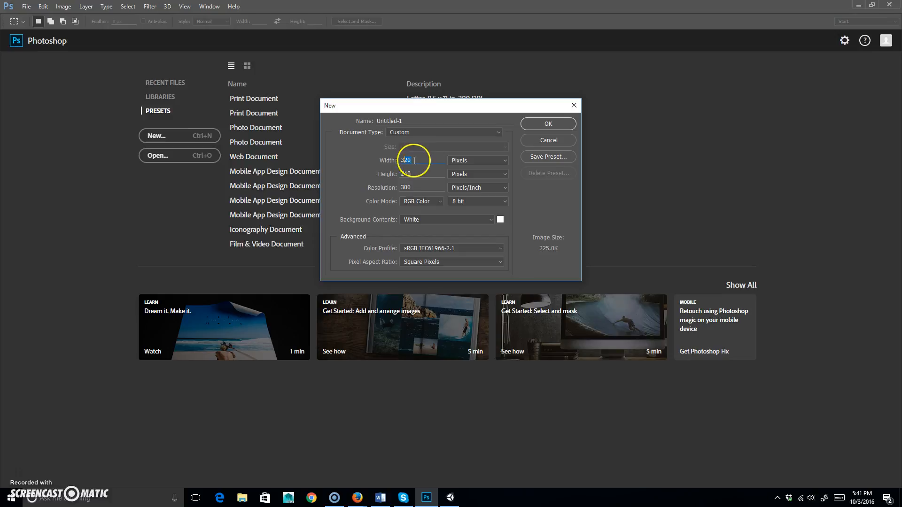
click(458, 162)
click(475, 172)
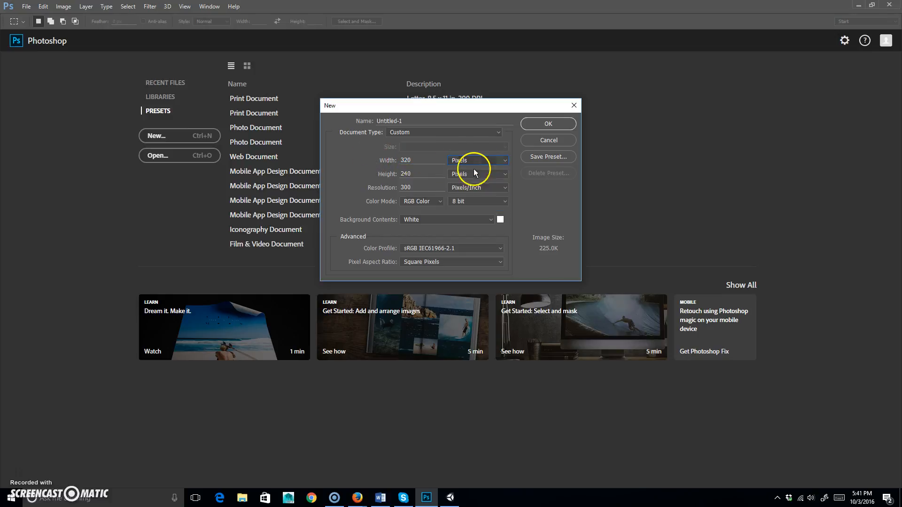
drag(419, 159, 392, 159)
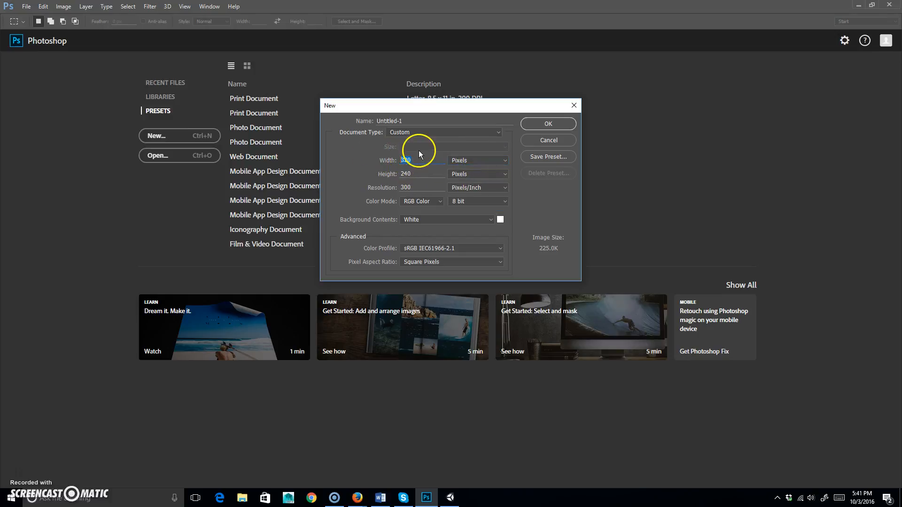
text(120)
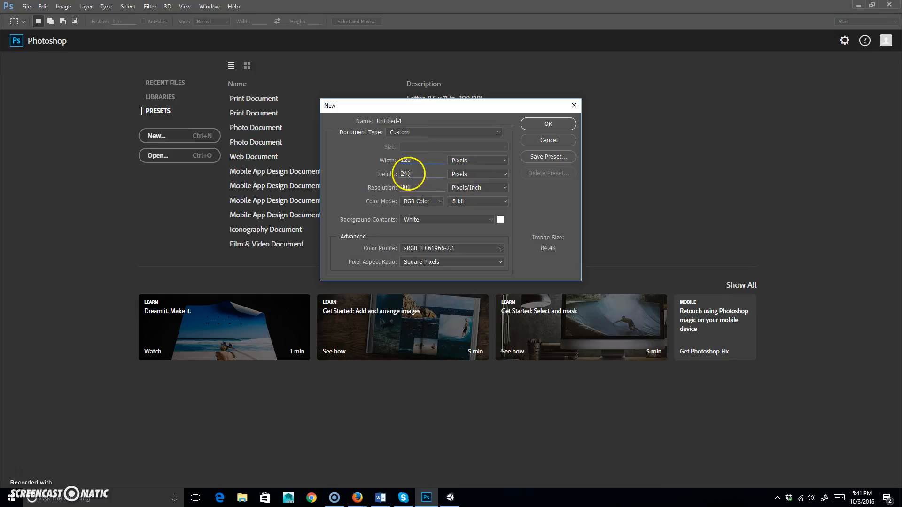
drag(421, 173, 384, 174)
text(90)
drag(425, 161, 352, 163)
text(120)
drag(413, 173, 375, 180)
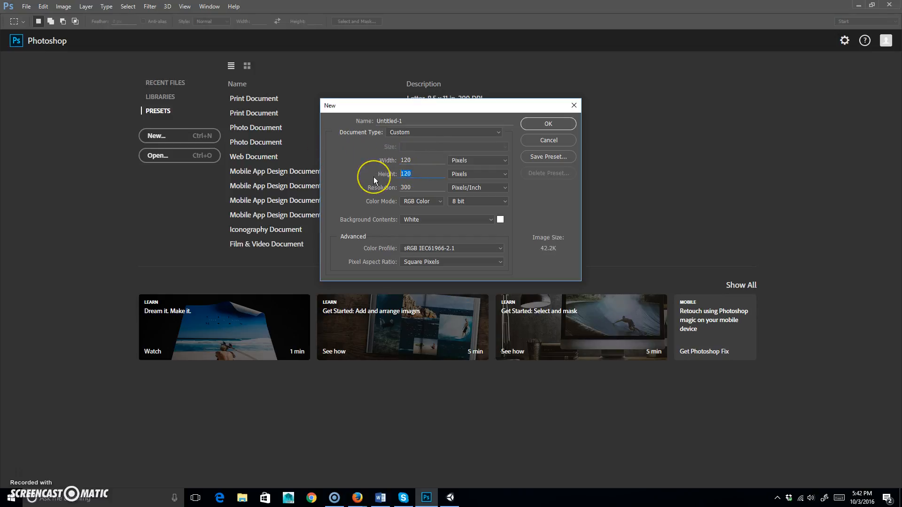
text(90)
- Set the resolution to 72 pixels/inch with transparent background contents, and create the document
drag(415, 189, 393, 192)
text(72)
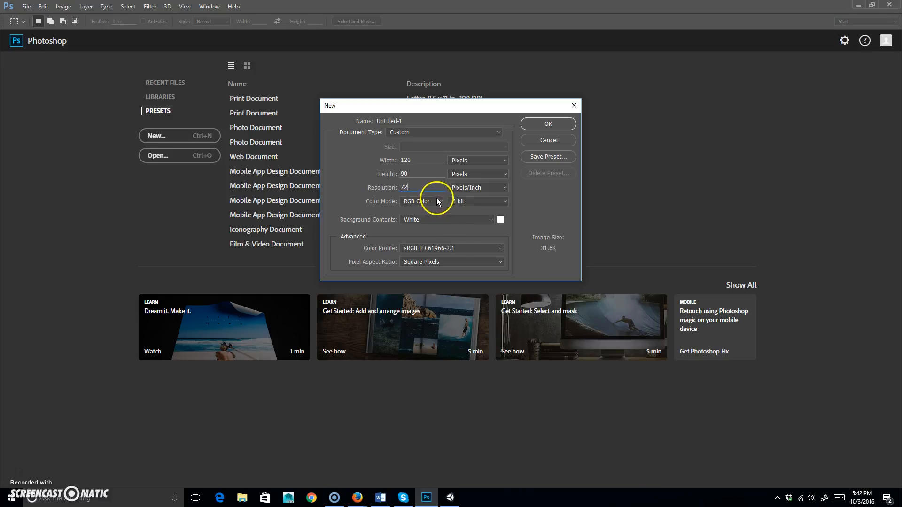
click(452, 220)
click(456, 241)
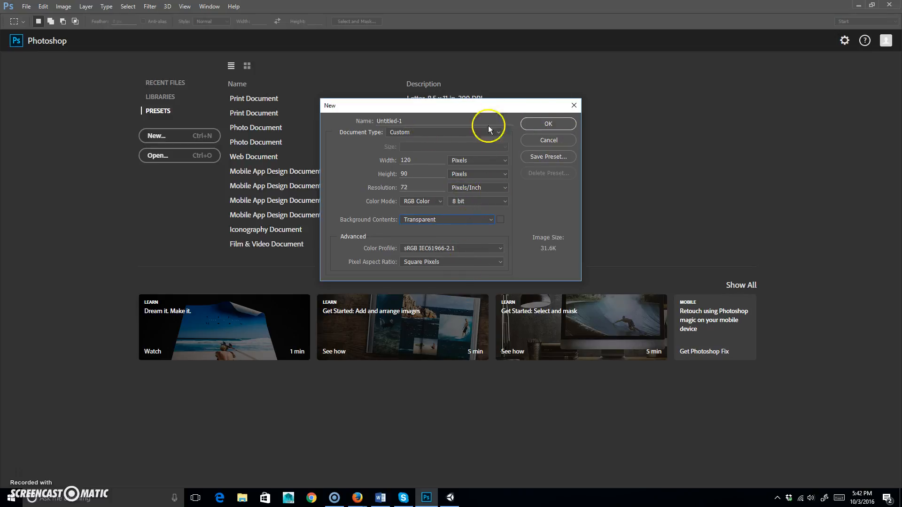
click(548, 123)
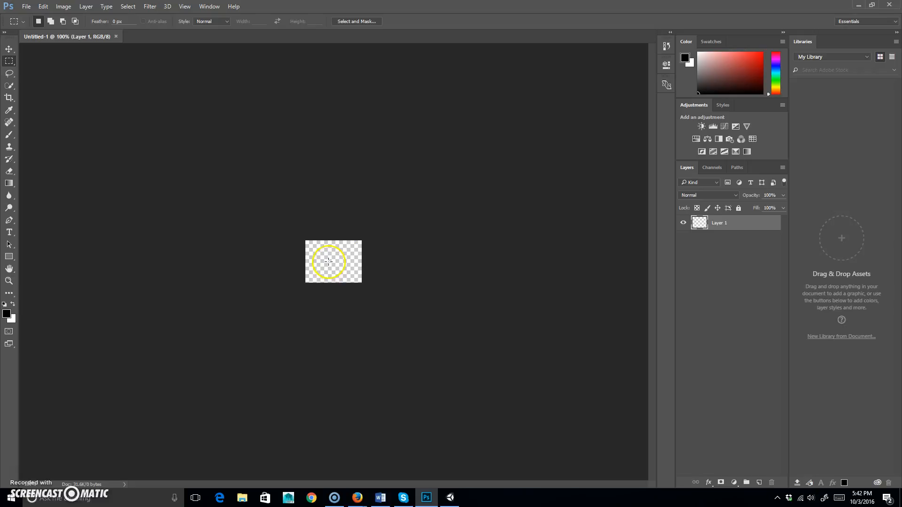
scroll(334, 267, up, 14)
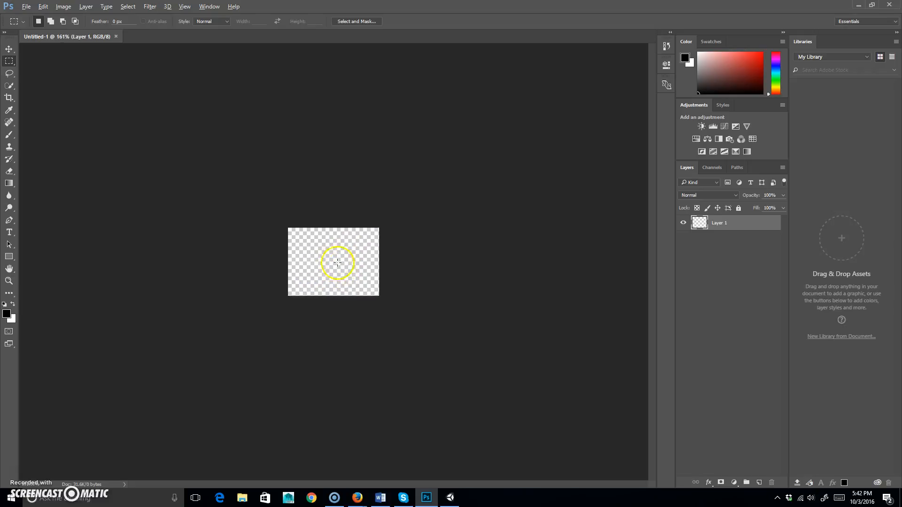
scroll(343, 264, down, 4)
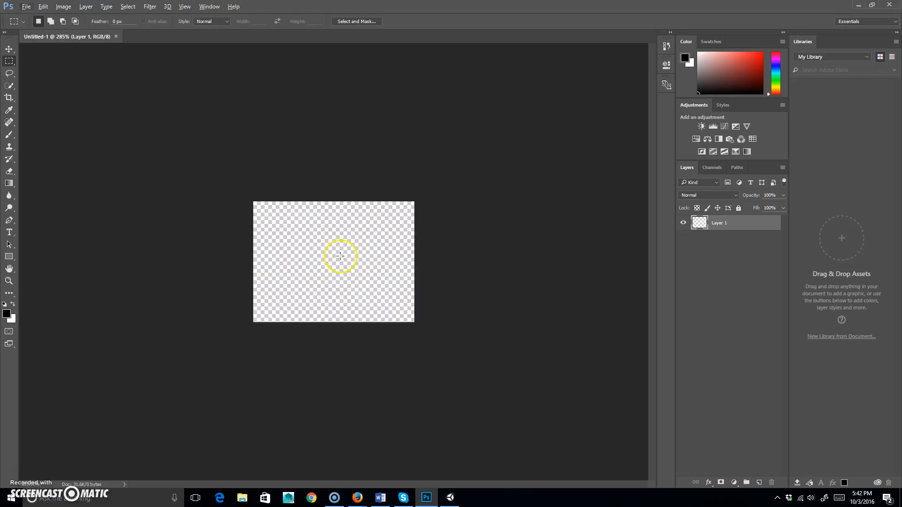
scroll(340, 256, down, 3)
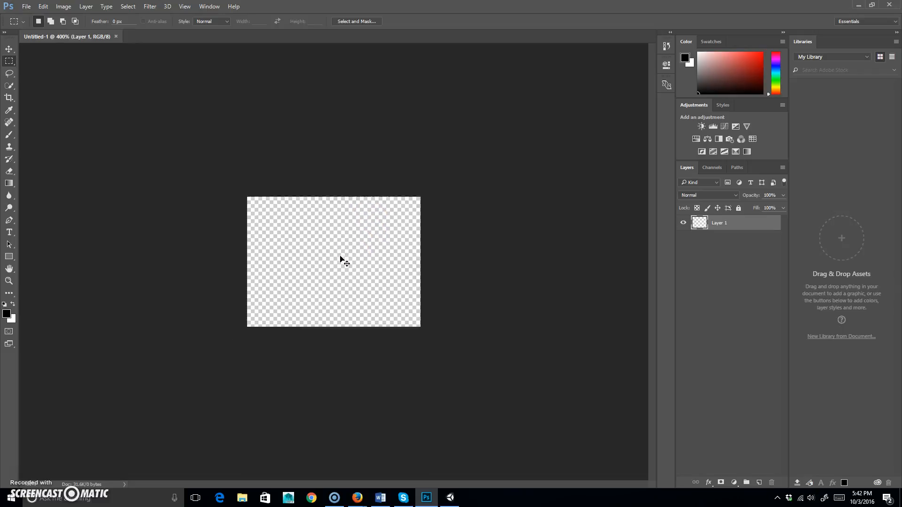
scroll(340, 257, up, 8)
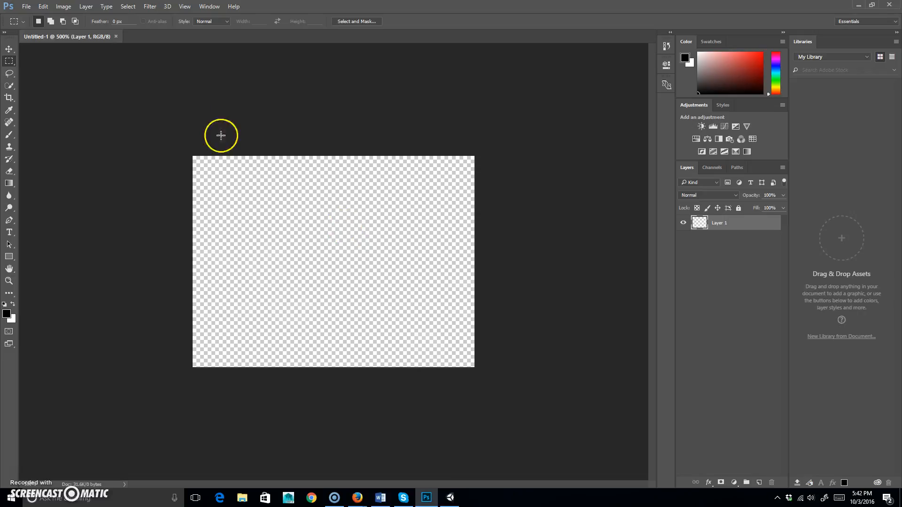
- Switch to Unity and delete the object listed below Main Camera in the scene hierarchy
click(450, 497)
click(26, 63)
click(28, 71)
key(Delete)
- Add a UI button to the scene and show it in the Game view
click(71, 15)
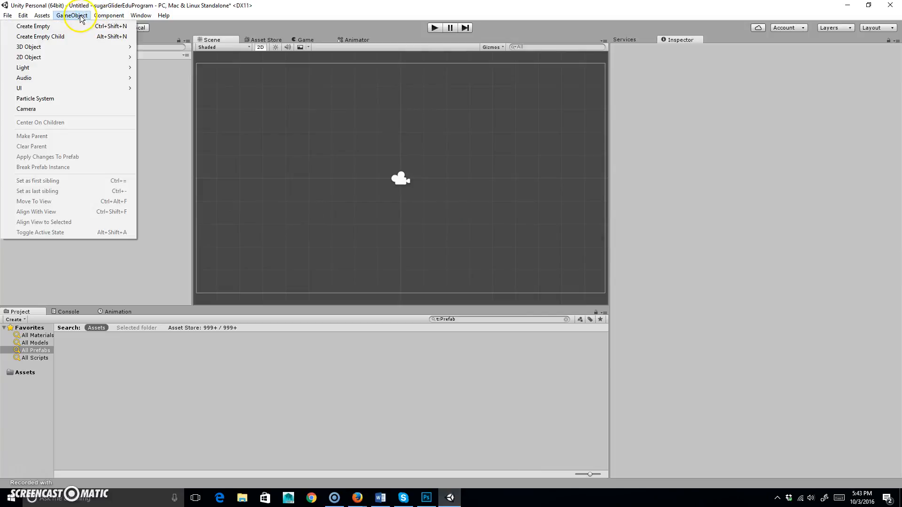
mouse_move(77, 88)
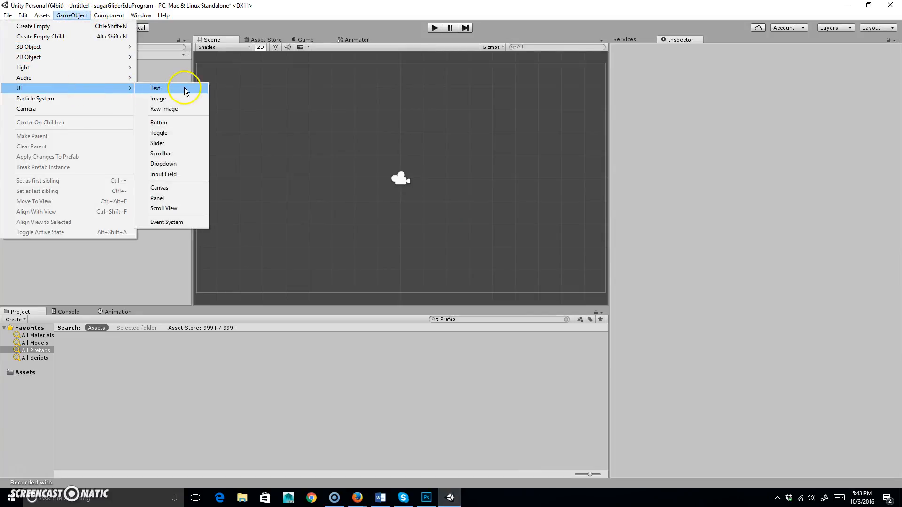
click(172, 123)
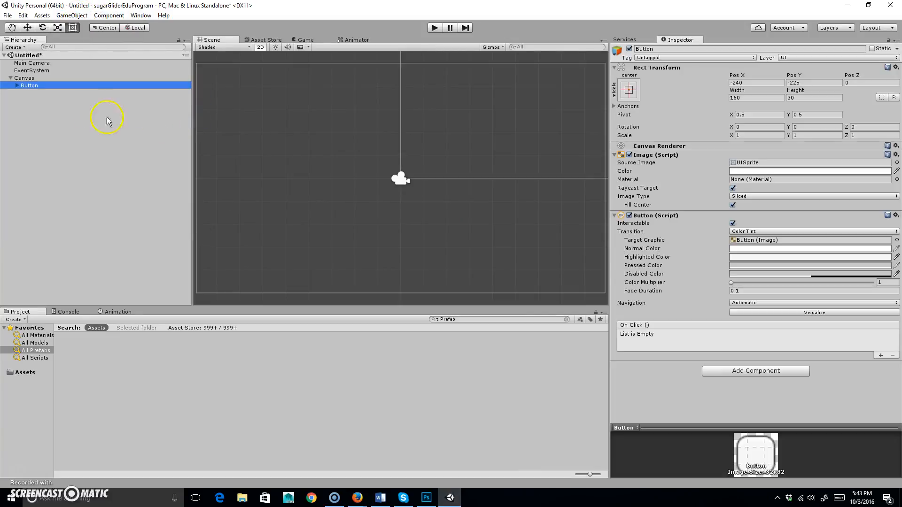
click(305, 39)
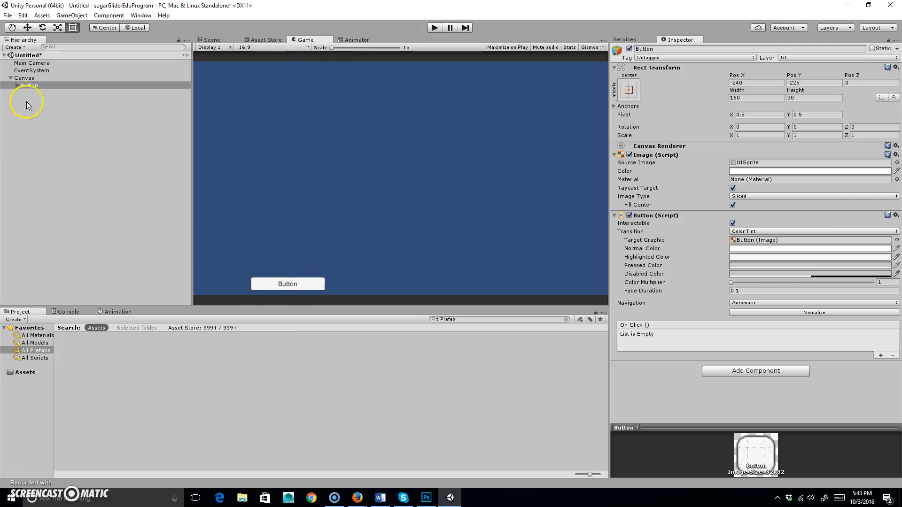
- Examine the button's Text child and the sprites available as the button's source image, leaving the sprite unchanged
click(17, 86)
click(38, 93)
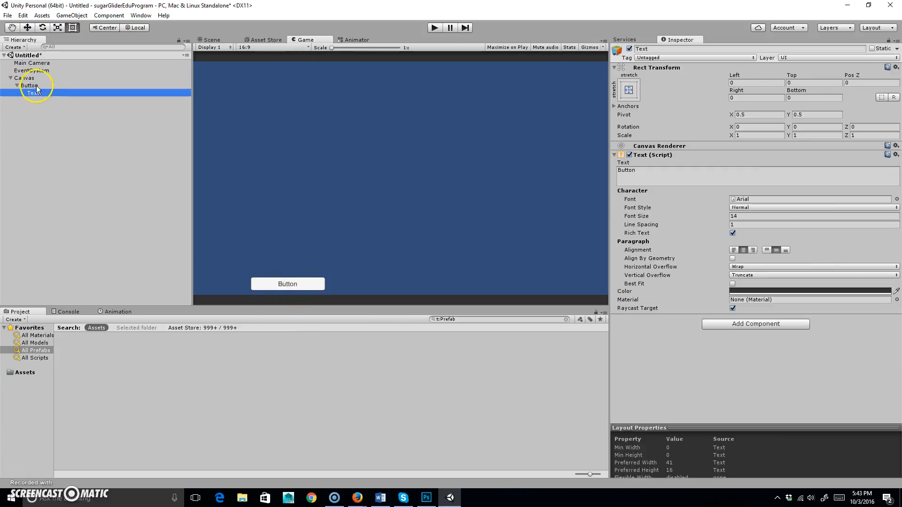
click(36, 86)
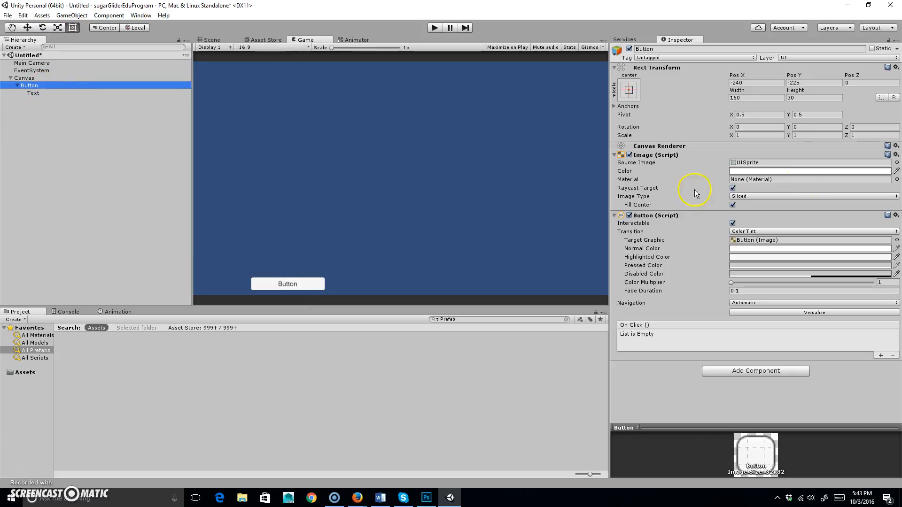
click(897, 163)
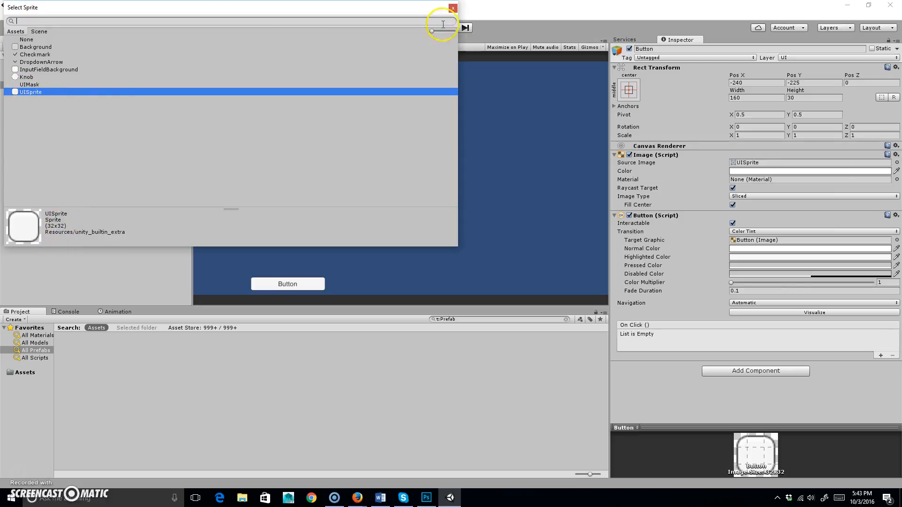
click(453, 8)
- Switch to Photoshop and create another new document 32 pixels wide and 32 pixels high
click(426, 497)
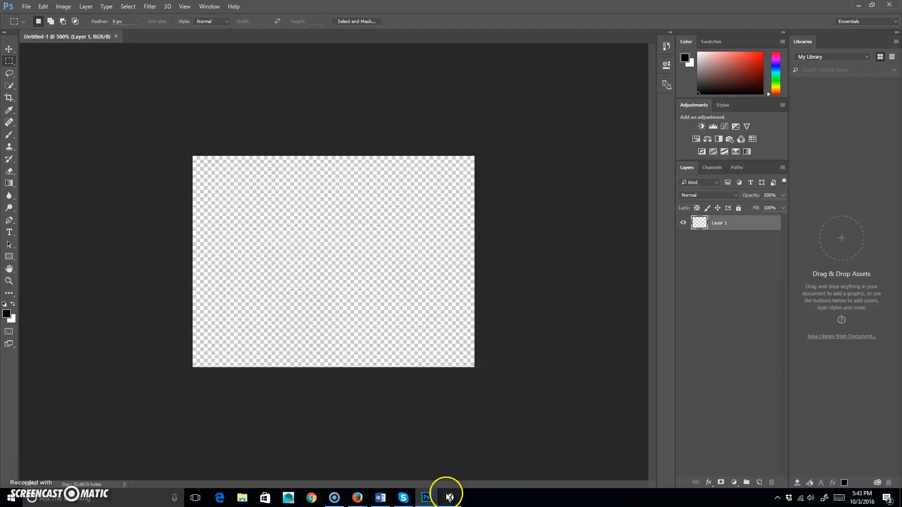
click(27, 8)
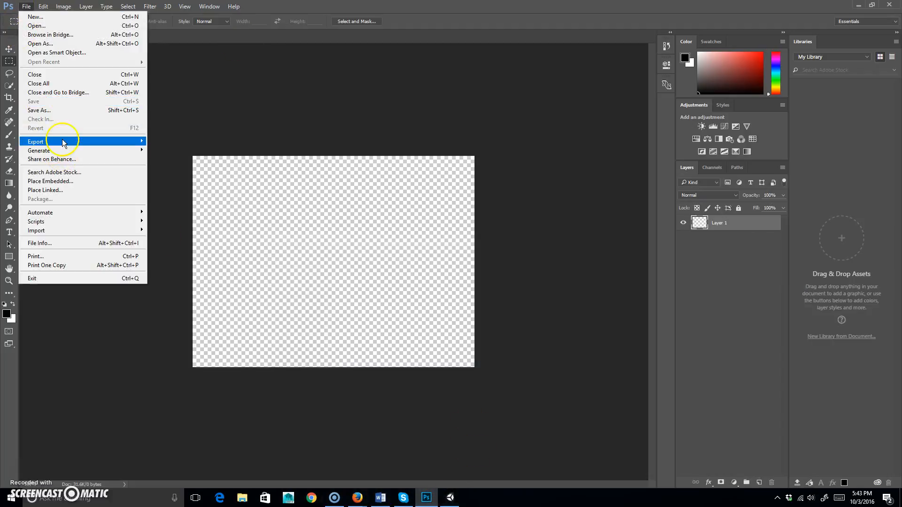
click(36, 17)
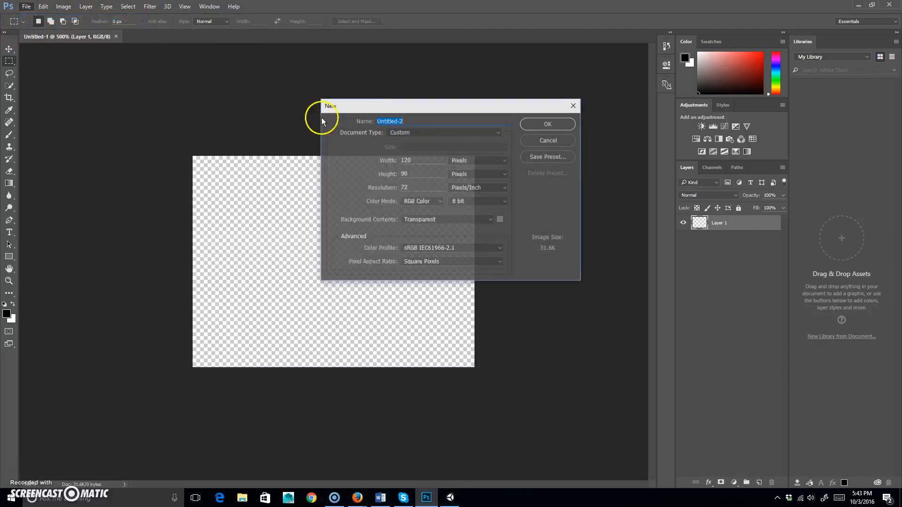
double_click(412, 161)
text(32)
key(Tab)
text(32)
key(Return)
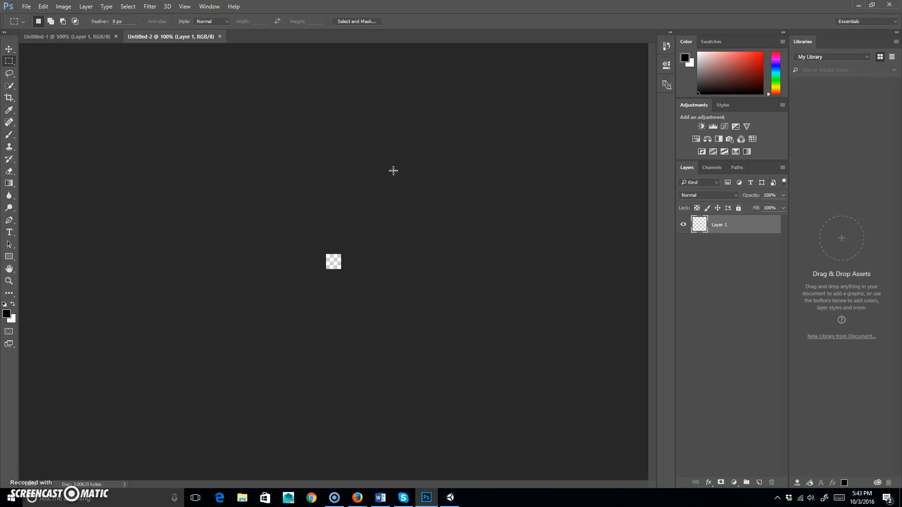
scroll(350, 271, up, 20)
scroll(357, 273, up, 4)
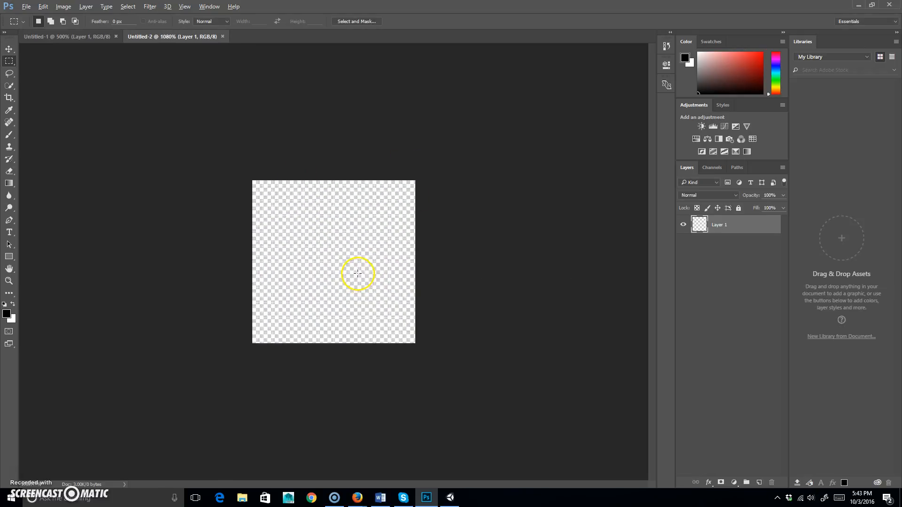
- Enlarge the button's sprite preview in Unity to examine its shape and slice lines, and return to Photoshop
click(451, 497)
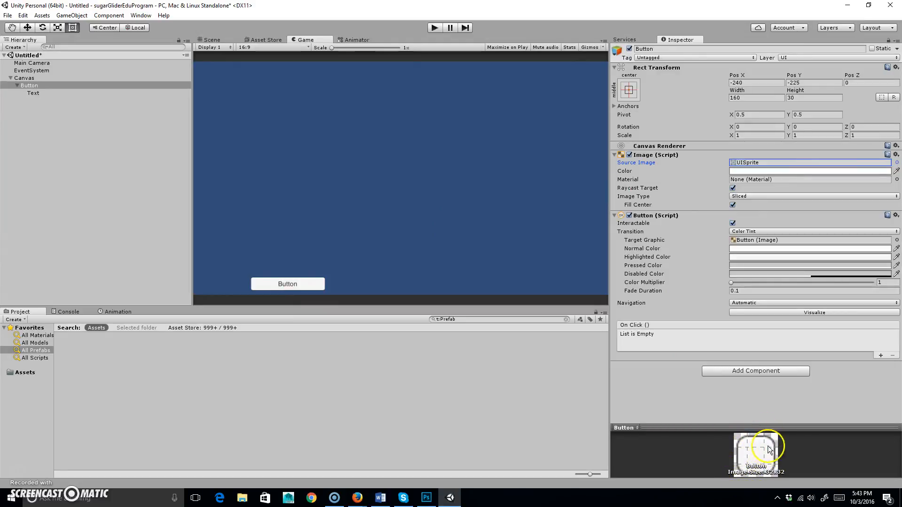
drag(790, 427, 776, 275)
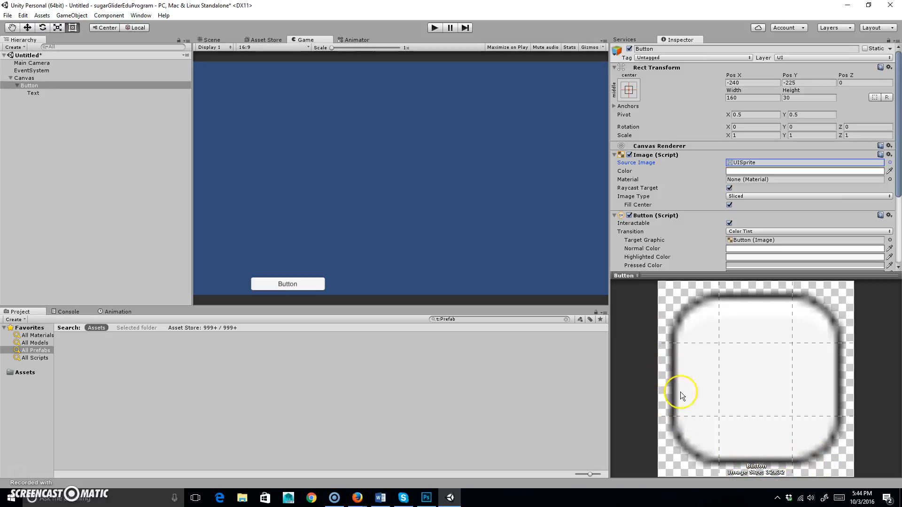
click(426, 497)
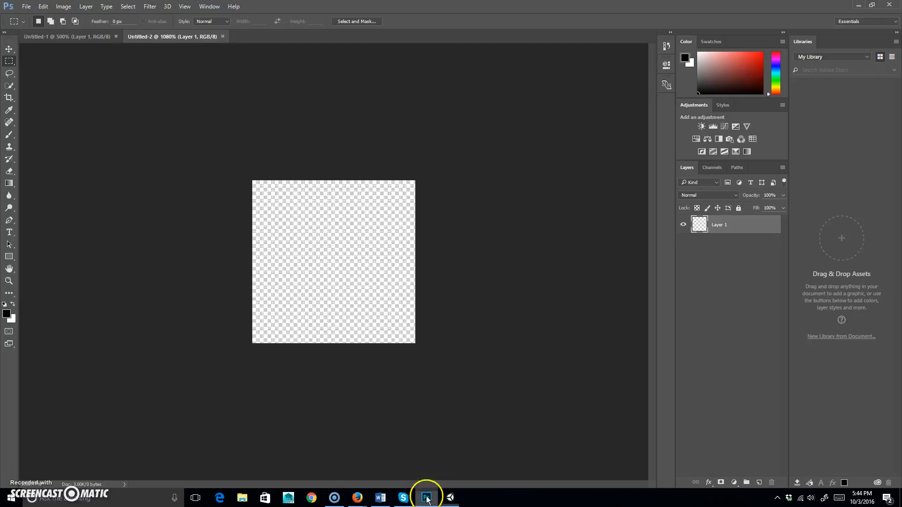
click(182, 6)
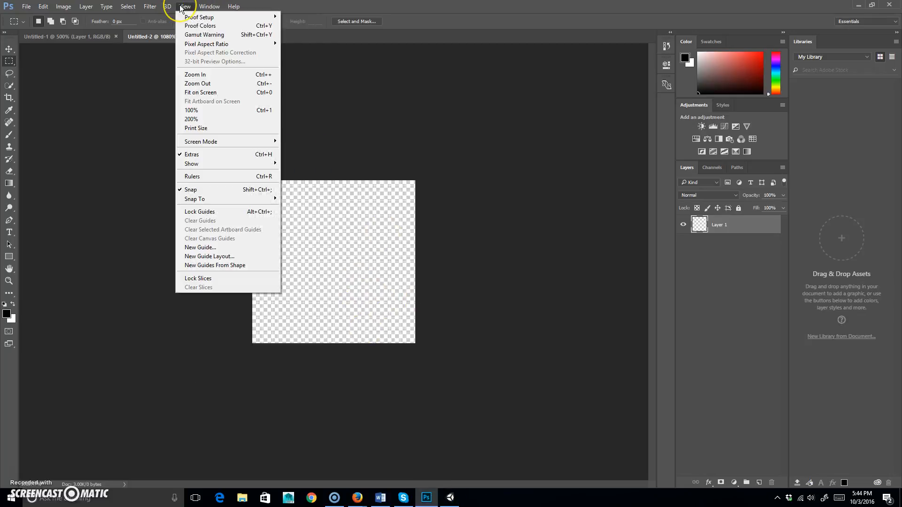
click(240, 249)
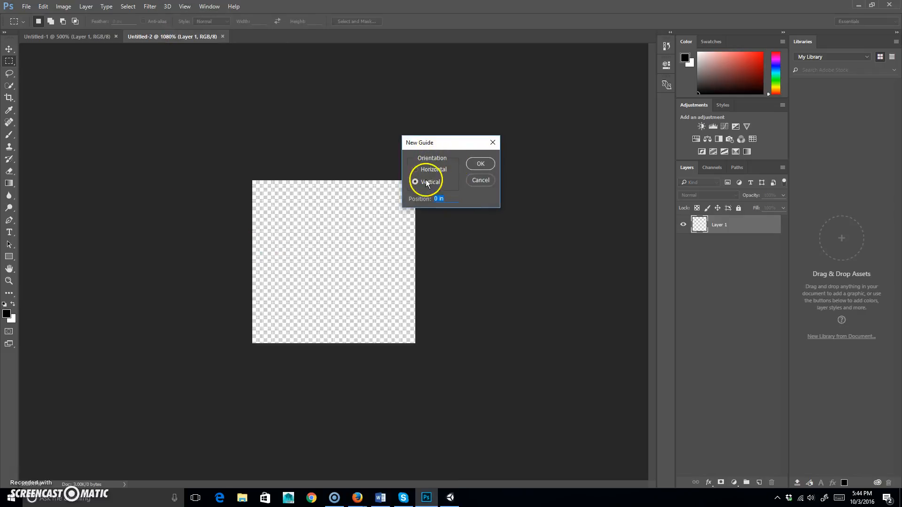
click(480, 179)
- Start a new guide layout with 3 columns and a column gutter of 0 in
click(158, 7)
mouse_move(184, 7)
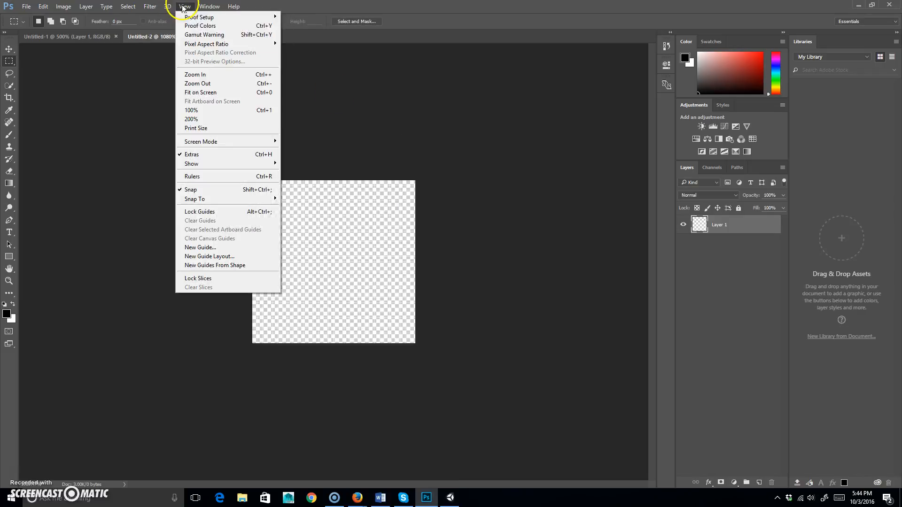
click(233, 258)
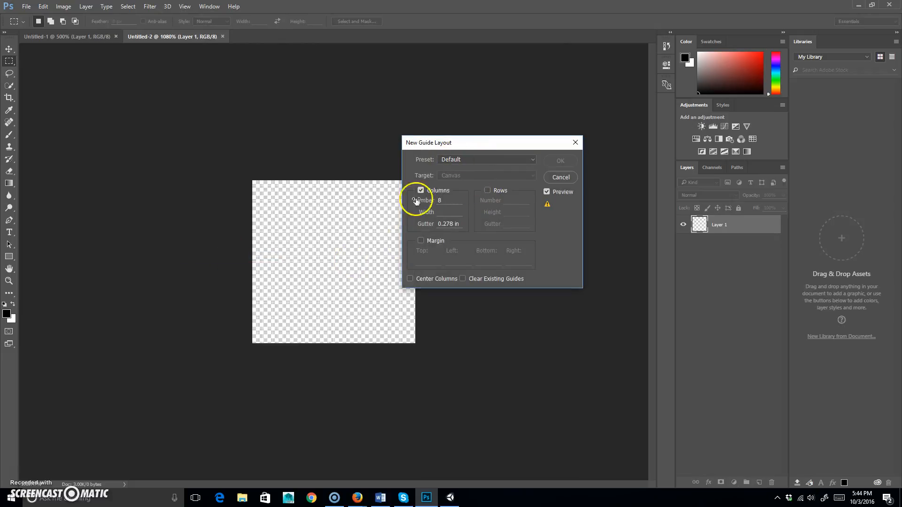
drag(480, 141, 506, 132)
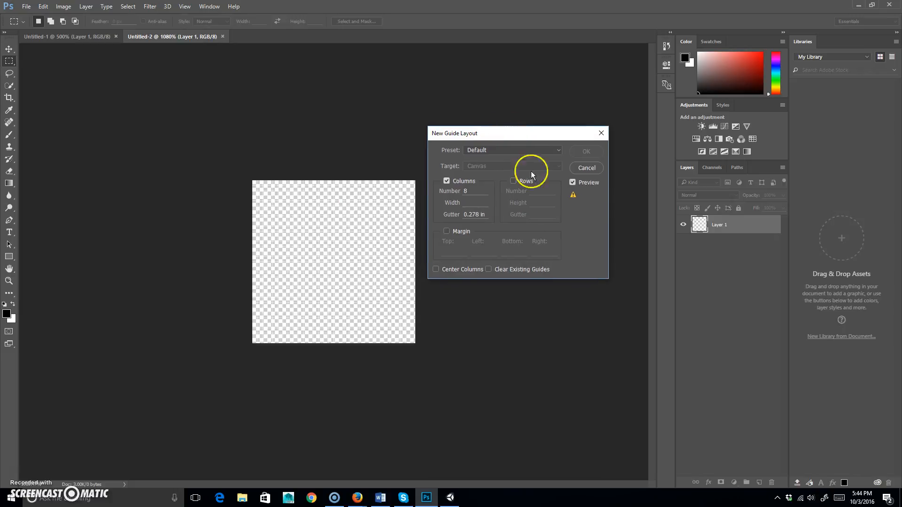
click(572, 181)
click(574, 183)
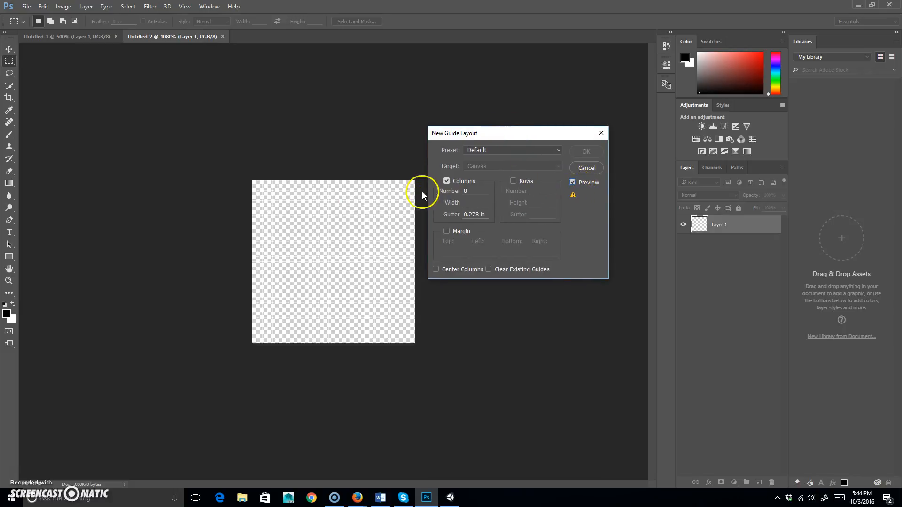
click(472, 193)
drag(471, 194, 456, 191)
text(3)
click(474, 214)
drag(474, 214, 464, 215)
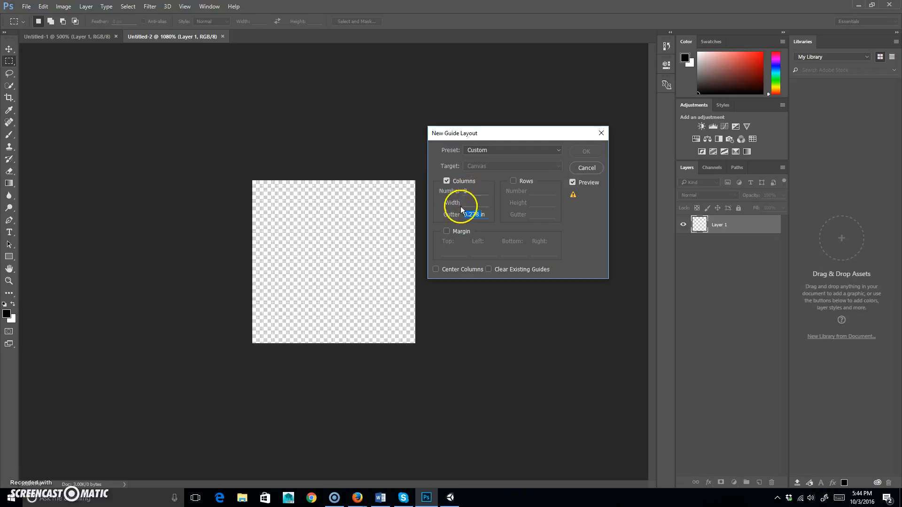
text(0in)
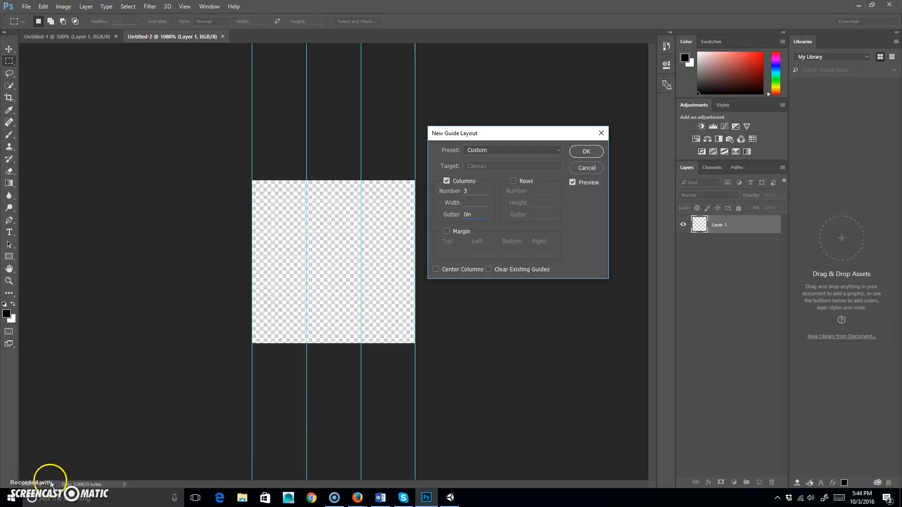
- Add 3 rows with a 0 in gutter to the guide layout and apply it to the canvas
click(525, 183)
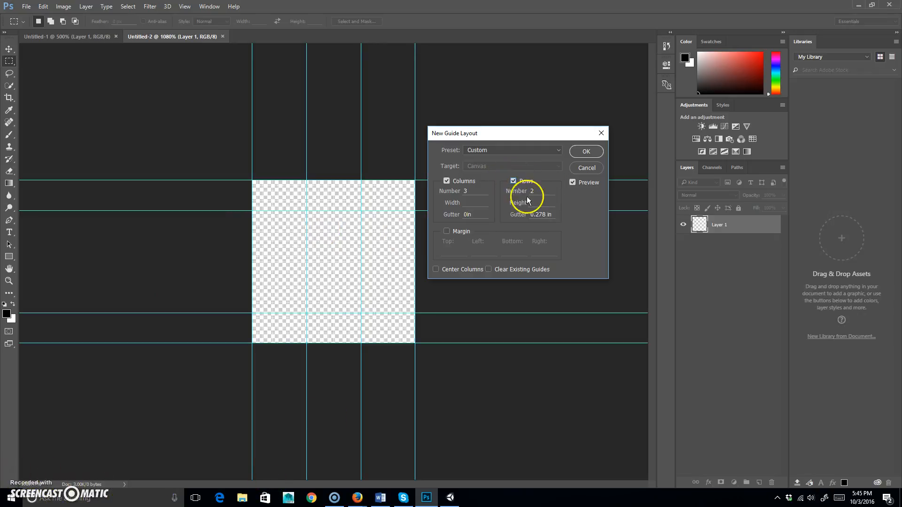
text(3)
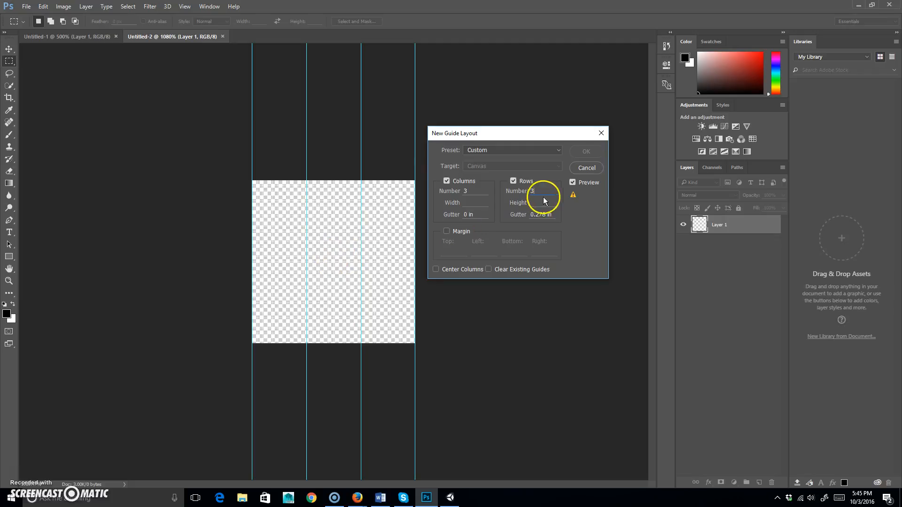
drag(548, 214, 518, 215)
text(0)
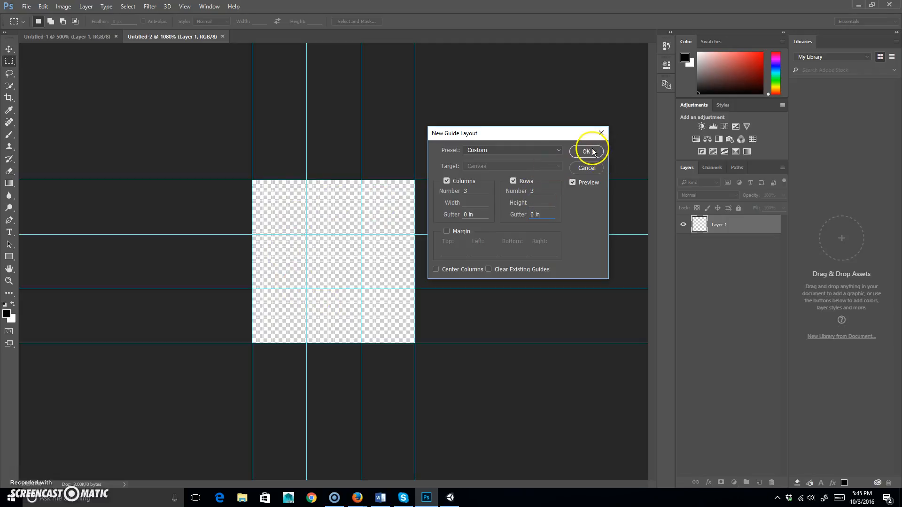
click(586, 151)
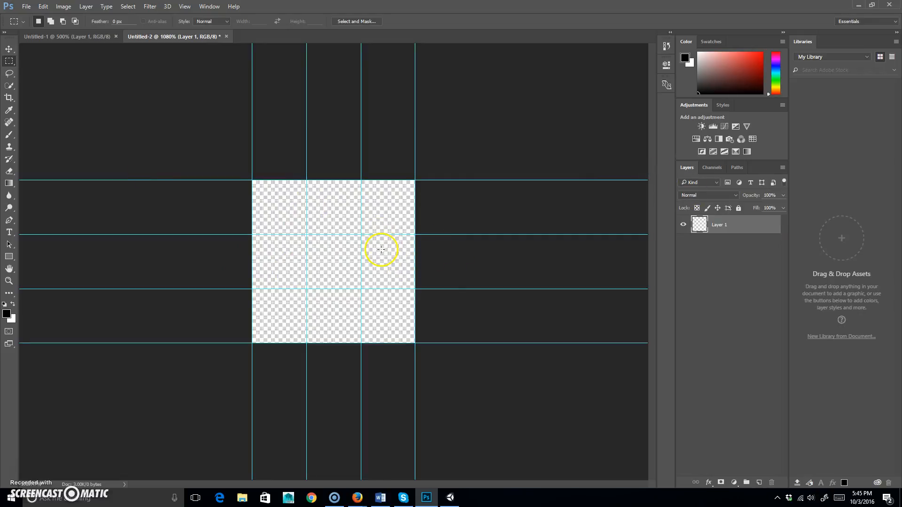
- Set up the Rounded Rectangle tool in Shape mode with no fill and a solid black stroke
scroll(377, 252, up, 4)
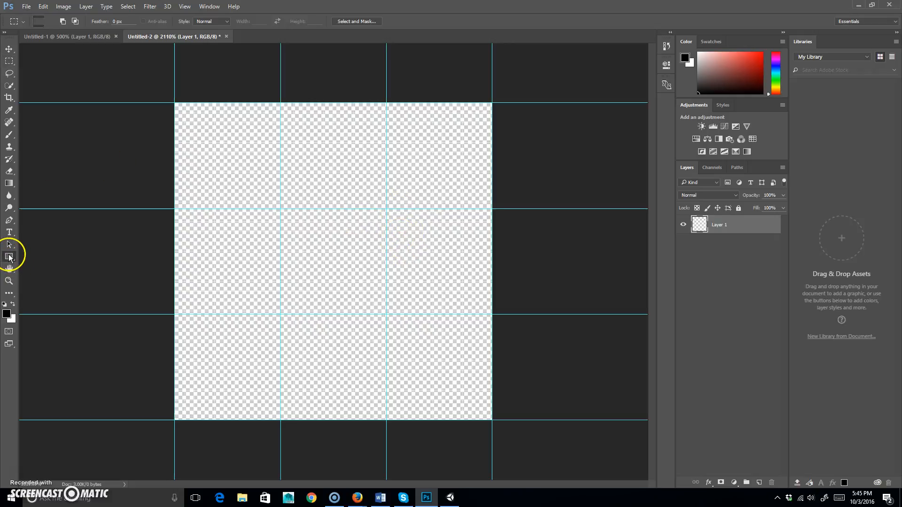
click(9, 257)
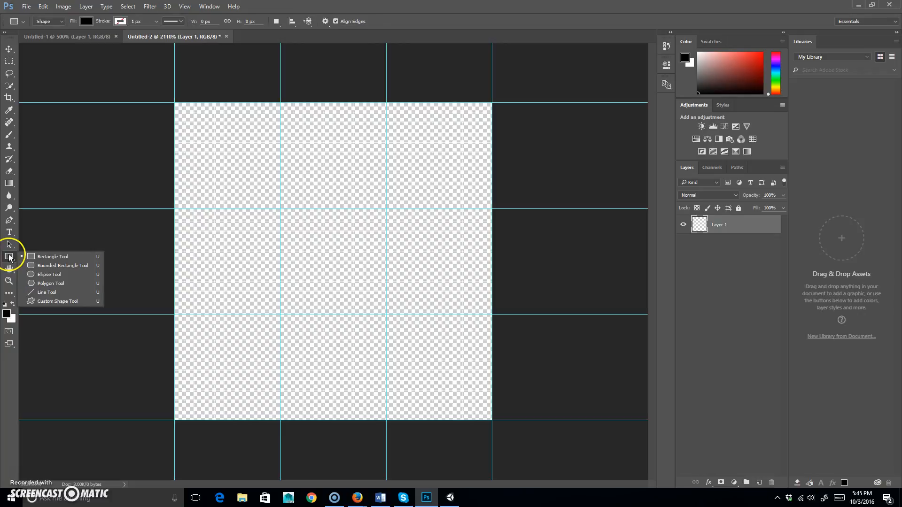
click(62, 266)
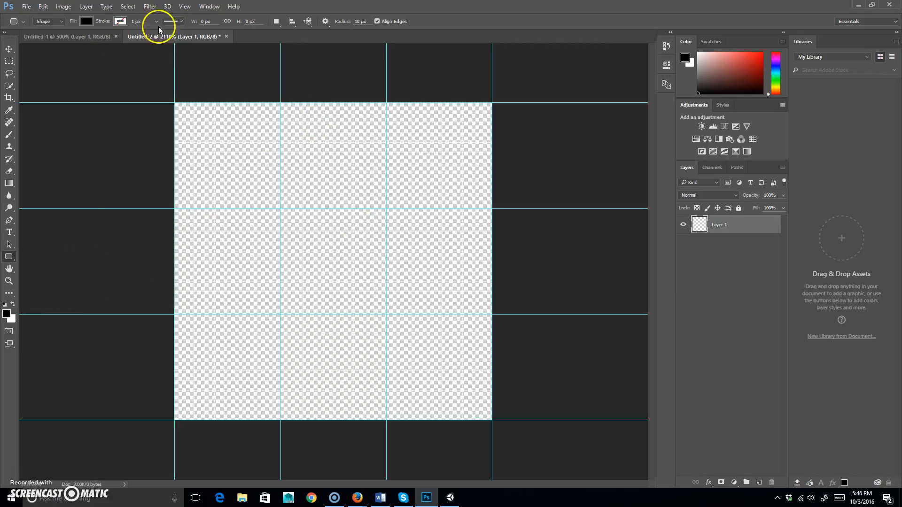
click(47, 21)
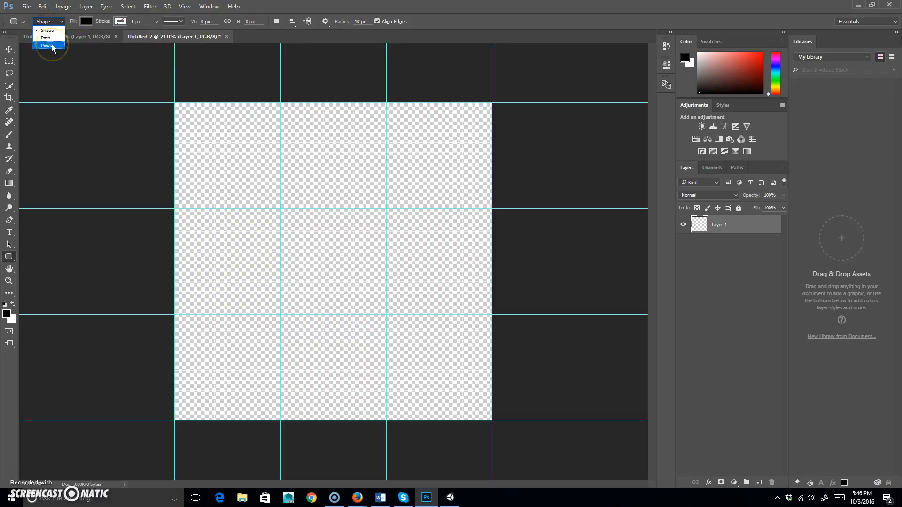
click(59, 23)
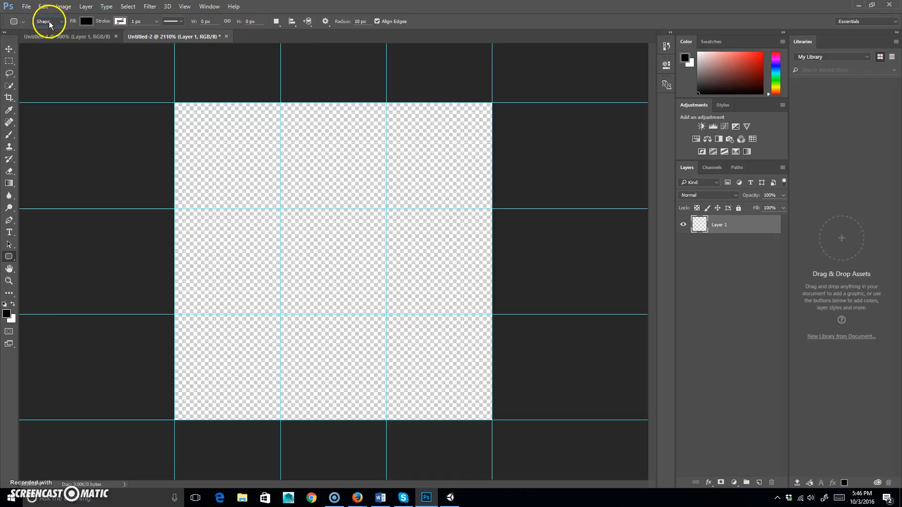
click(86, 22)
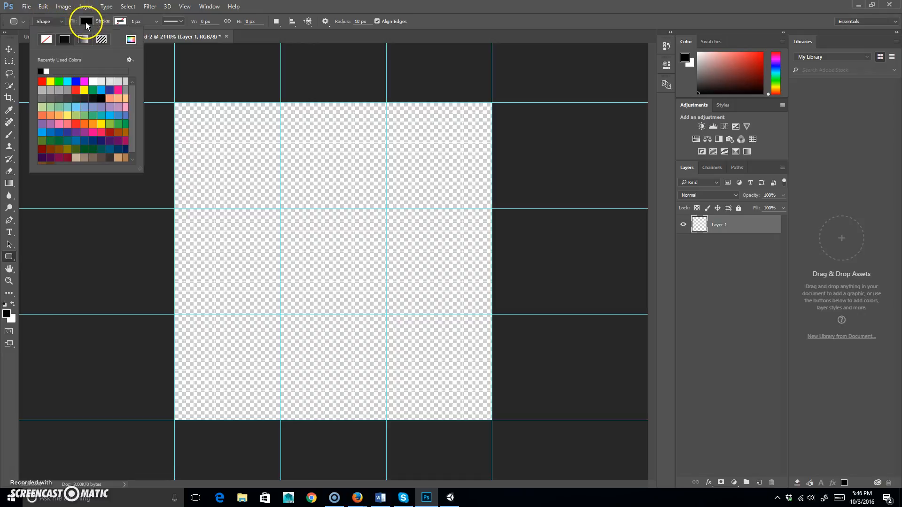
click(45, 41)
click(121, 21)
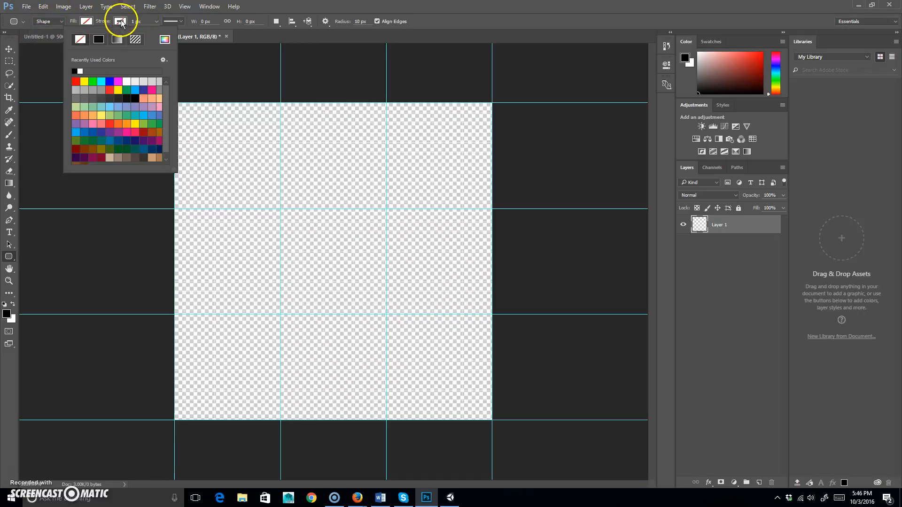
click(98, 40)
click(398, 9)
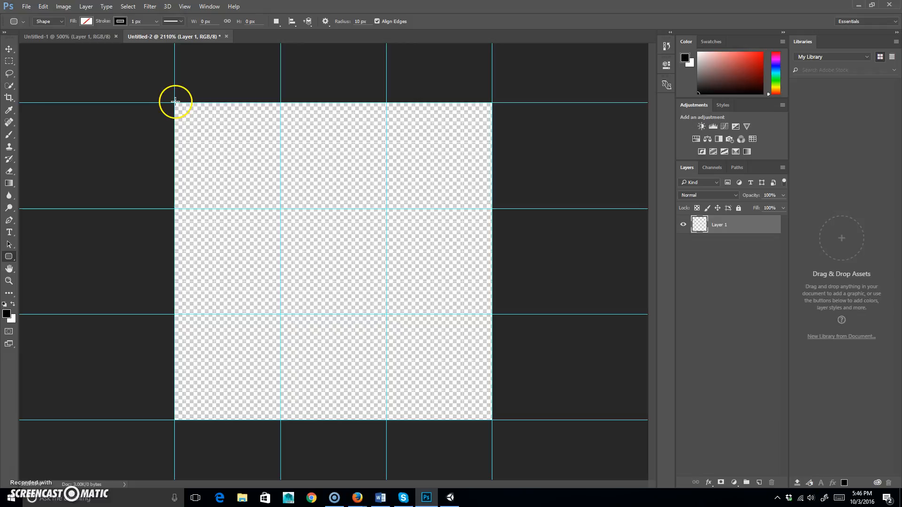
- Draw a 32 x 32 px rounded rectangle covering the whole canvas and set its stroke width to 2 px
drag(175, 103, 481, 415)
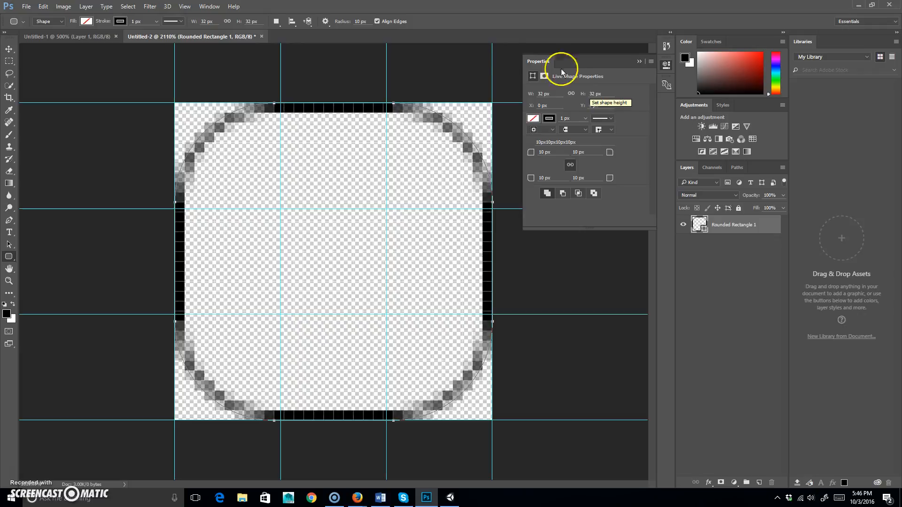
click(136, 22)
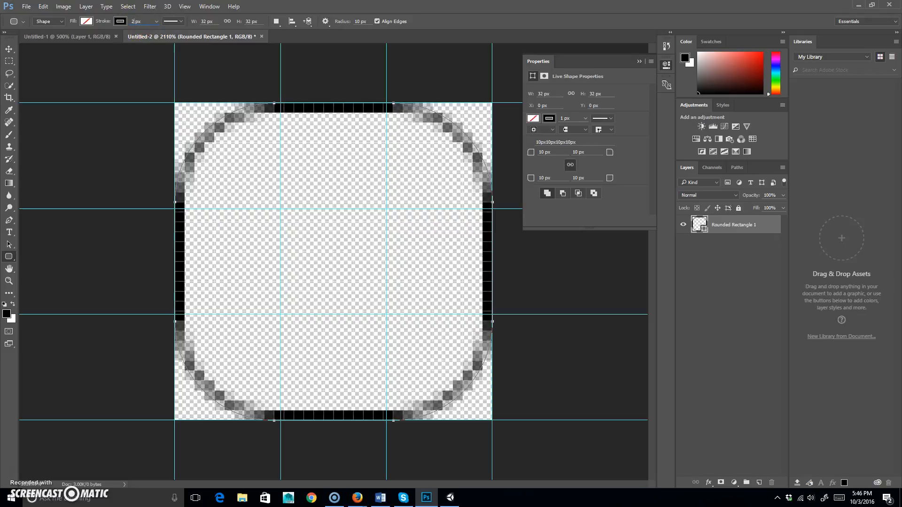
text(2)
key(Return)
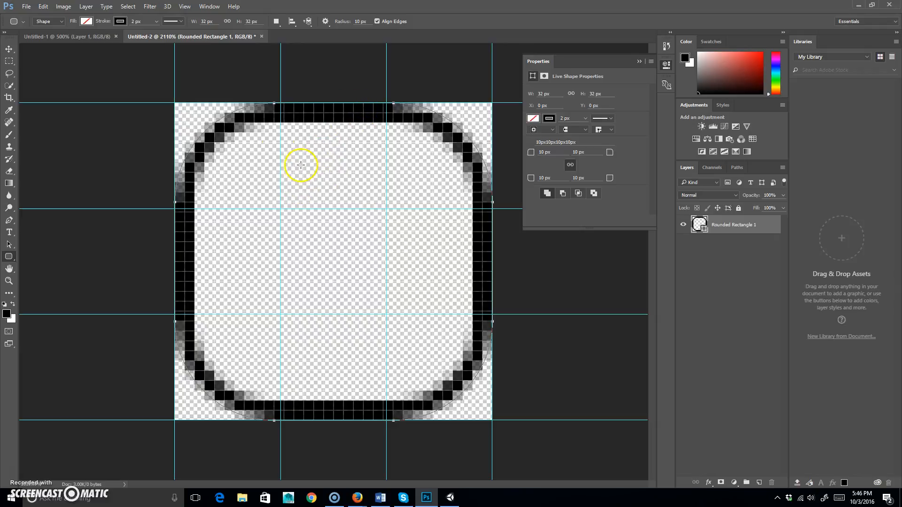
- Give the rounded rectangle a gradient fill and set the gradient's black color stop to dark brown 494433
click(86, 21)
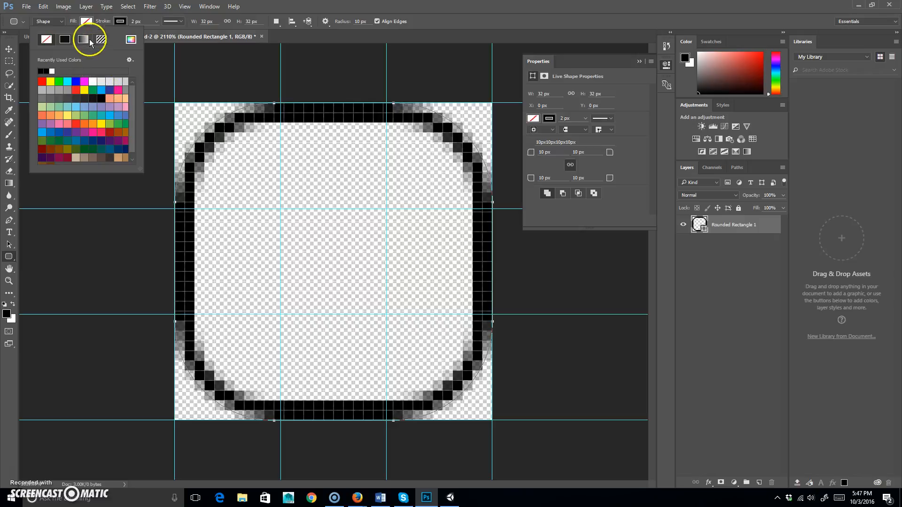
click(83, 39)
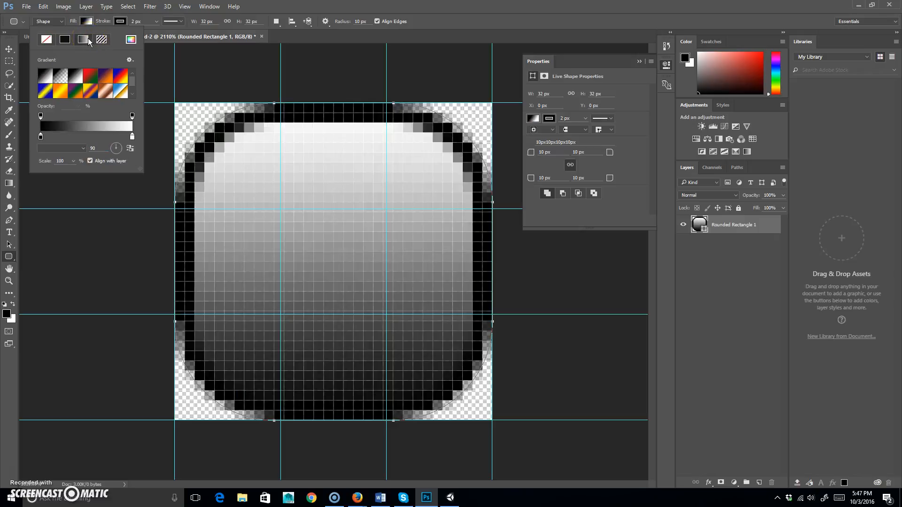
click(78, 41)
click(40, 137)
double_click(41, 137)
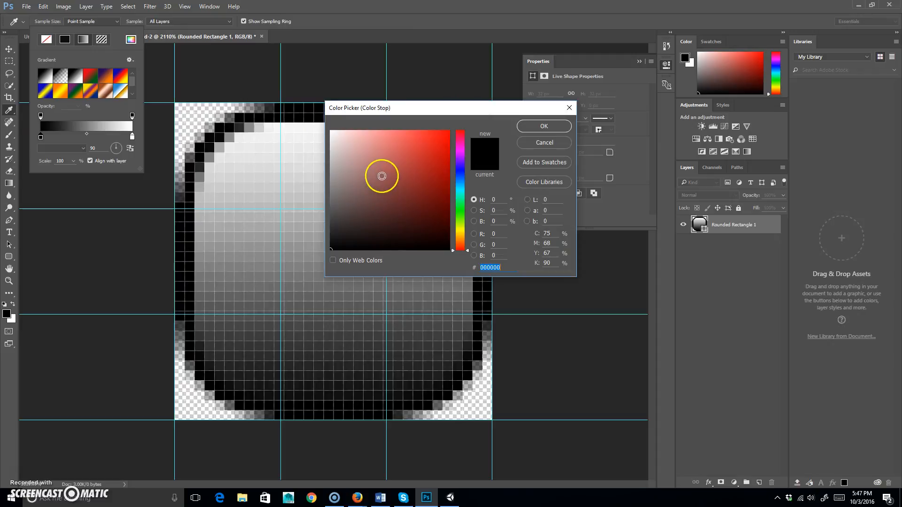
click(462, 231)
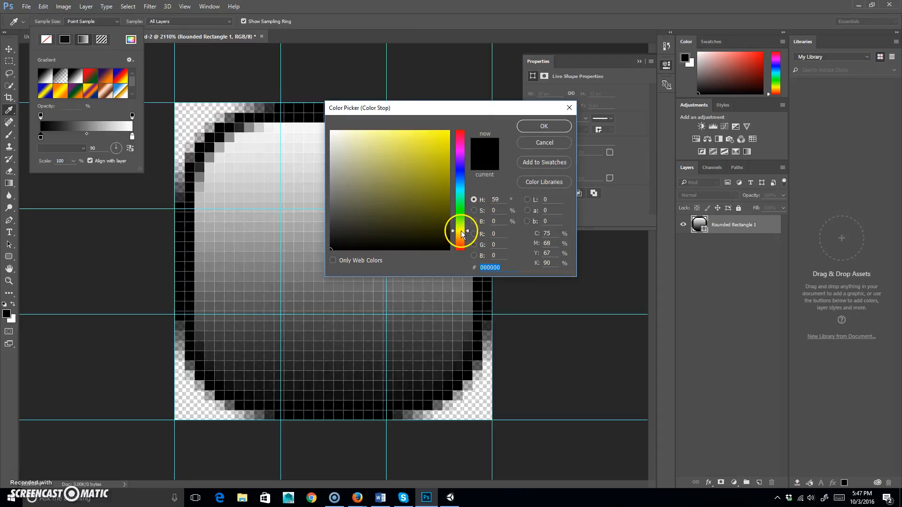
drag(462, 232, 462, 235)
drag(347, 214, 367, 216)
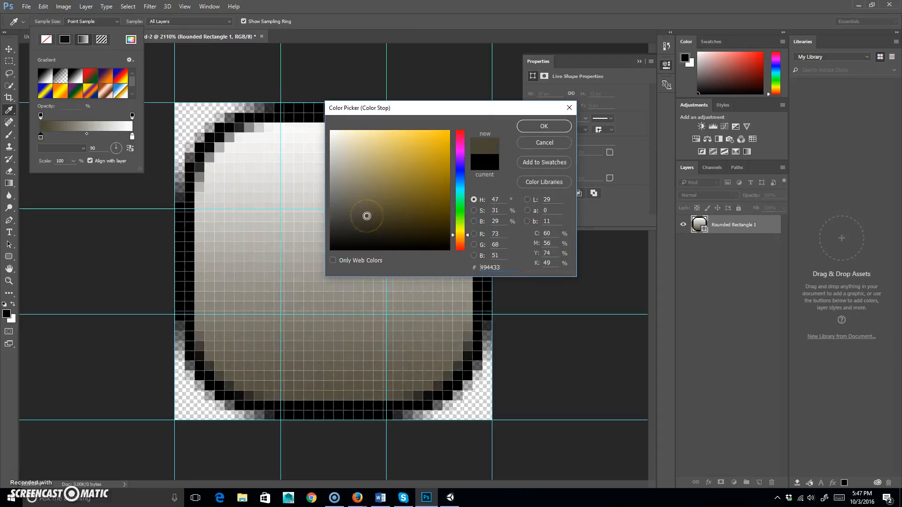
click(525, 129)
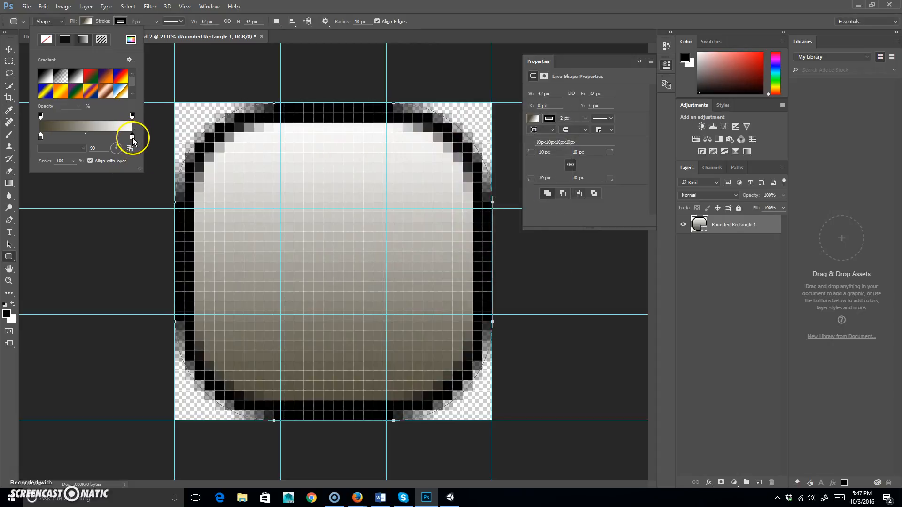
- Set the gradient's white color stop to pale yellow e5df80 and switch to the Move tool
double_click(133, 138)
click(462, 232)
drag(382, 173, 383, 142)
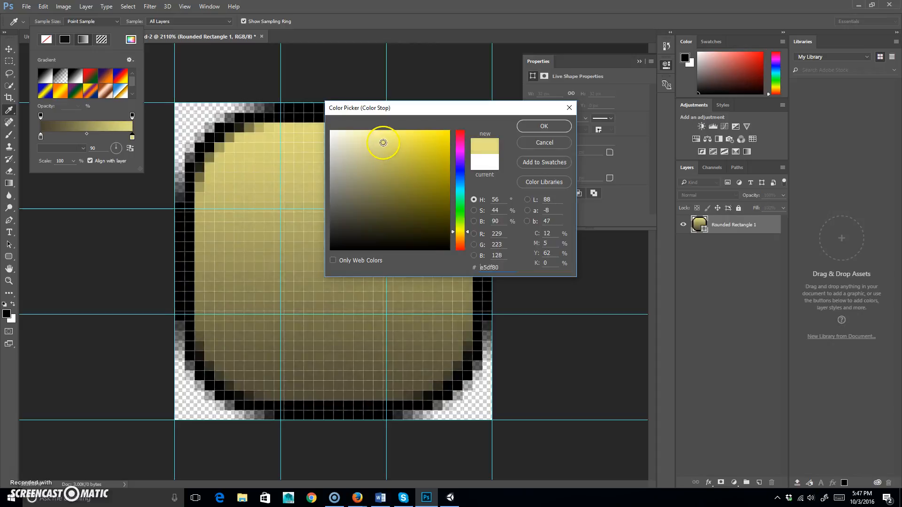
click(544, 127)
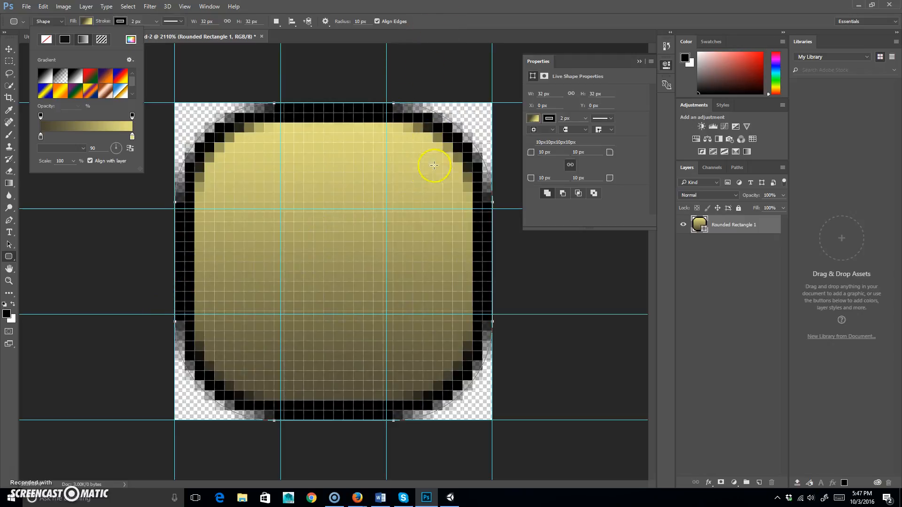
click(9, 49)
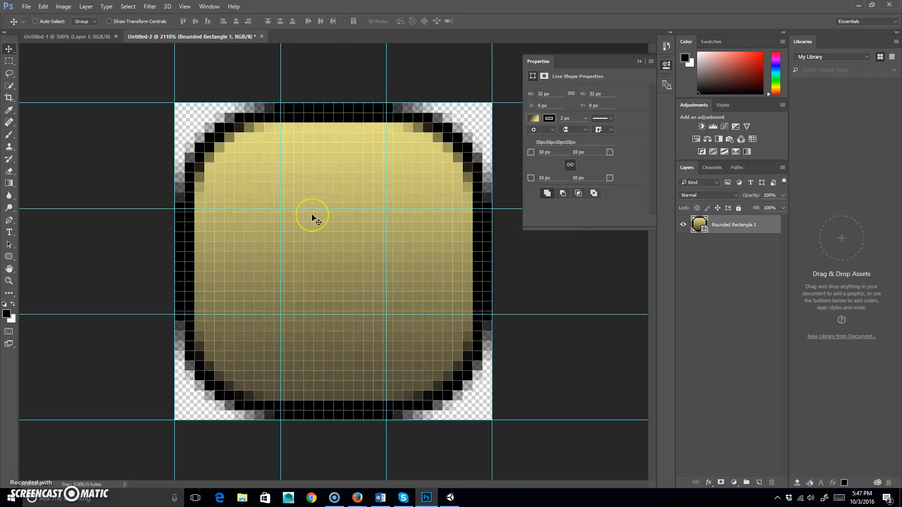
- Start saving the document under a new name and browse to the artwork folder inside eduProgram on the Desktop
key(ctrl+shift+s)
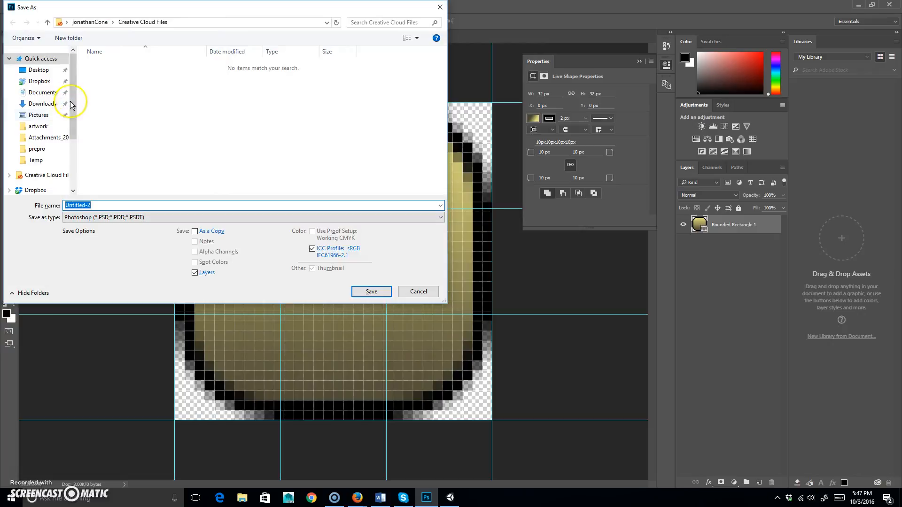
scroll(69, 136, down, 3)
drag(72, 137, 70, 60)
click(54, 69)
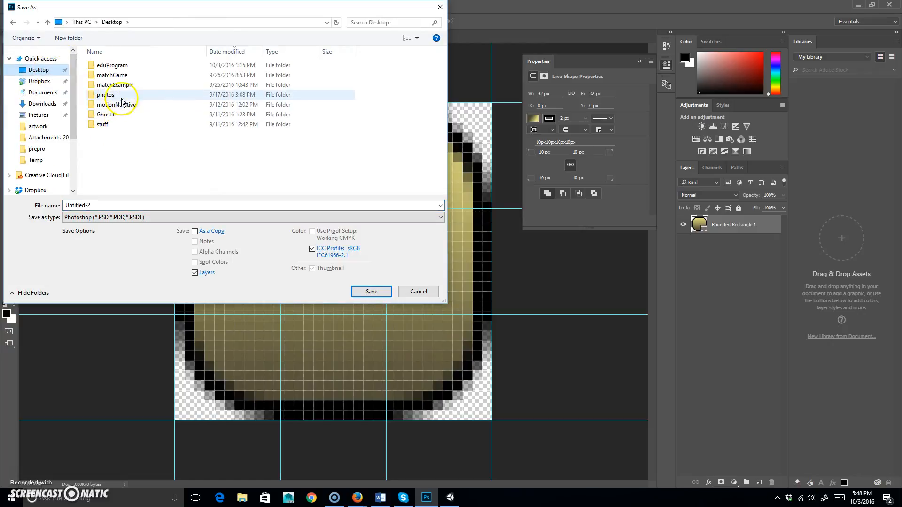
double_click(126, 66)
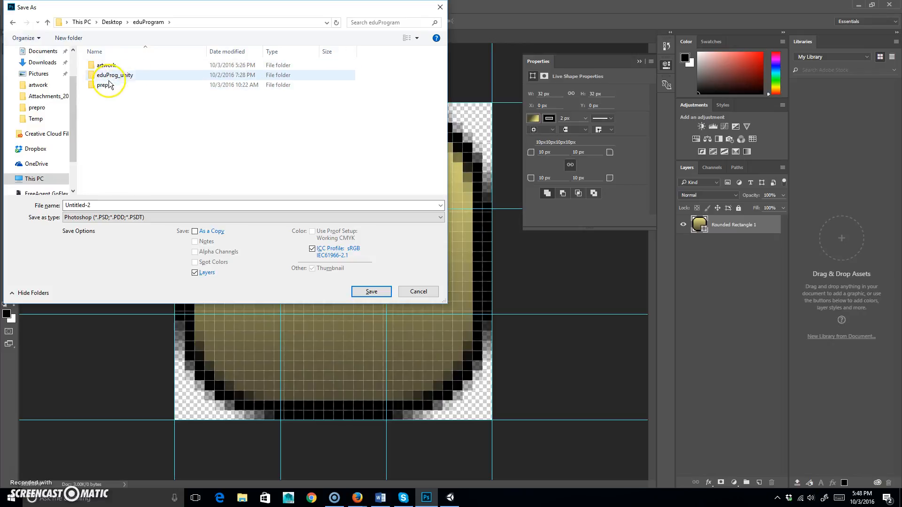
double_click(106, 66)
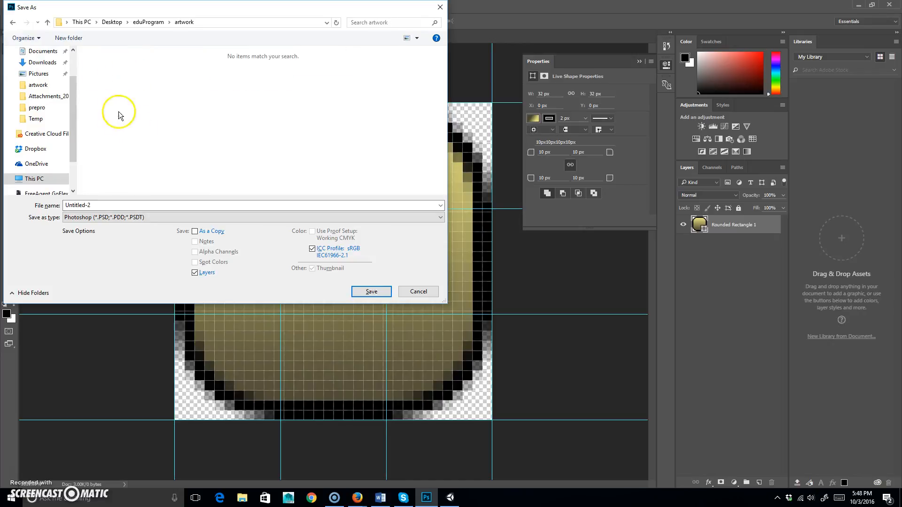
- Create a folder named GUI inside the artwork folder and open it as the save location
right_click(162, 111)
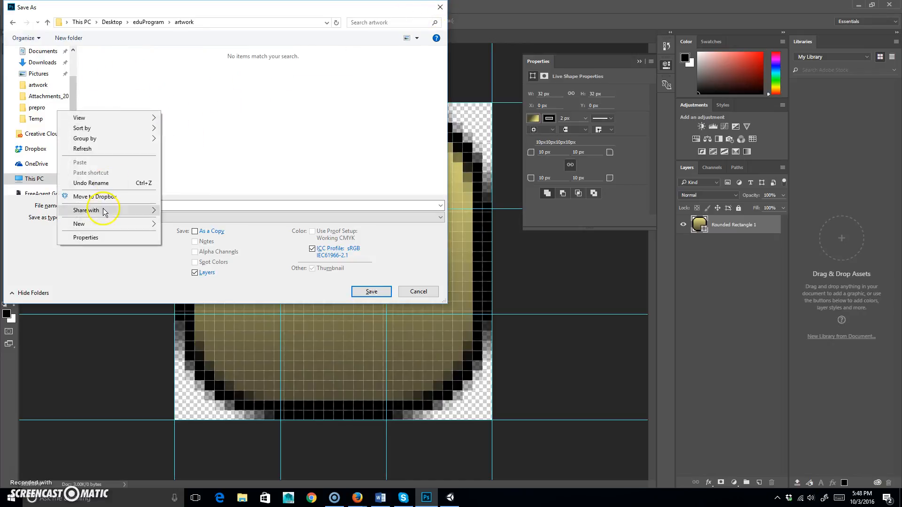
mouse_move(101, 224)
click(247, 227)
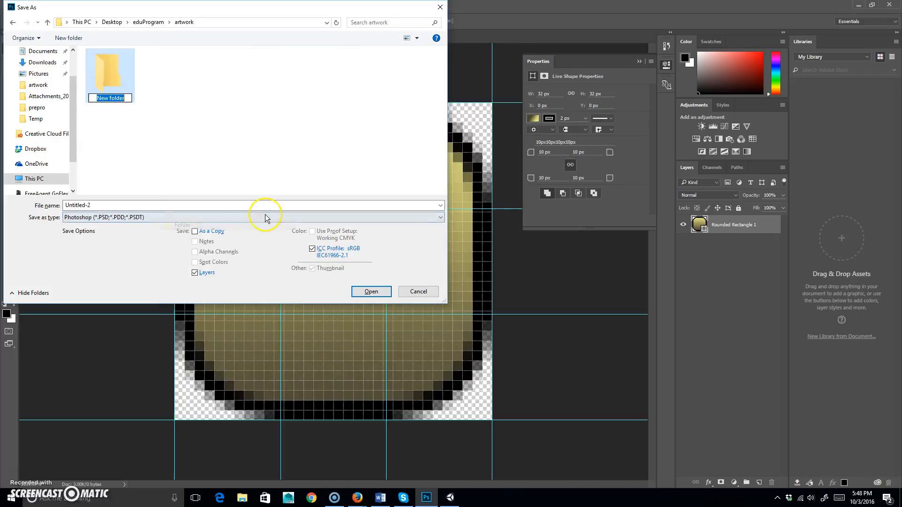
text(GUI)
key(Return)
key(Return)
- Save the document as a Photoshop file named button_master in the GUI folder
click(96, 206)
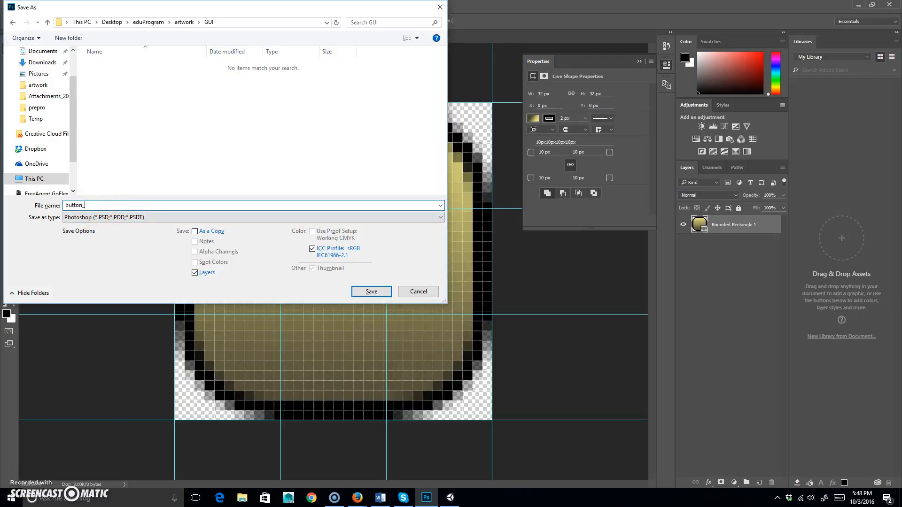
text(button_master)
click(371, 292)
click(559, 153)
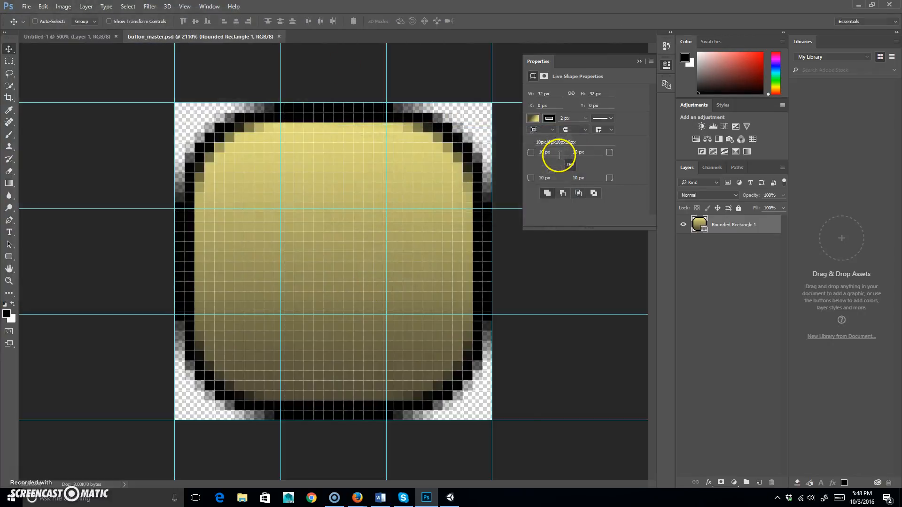
- Start saving another copy of the document in the GUI folder and set its format to PNG
click(43, 7)
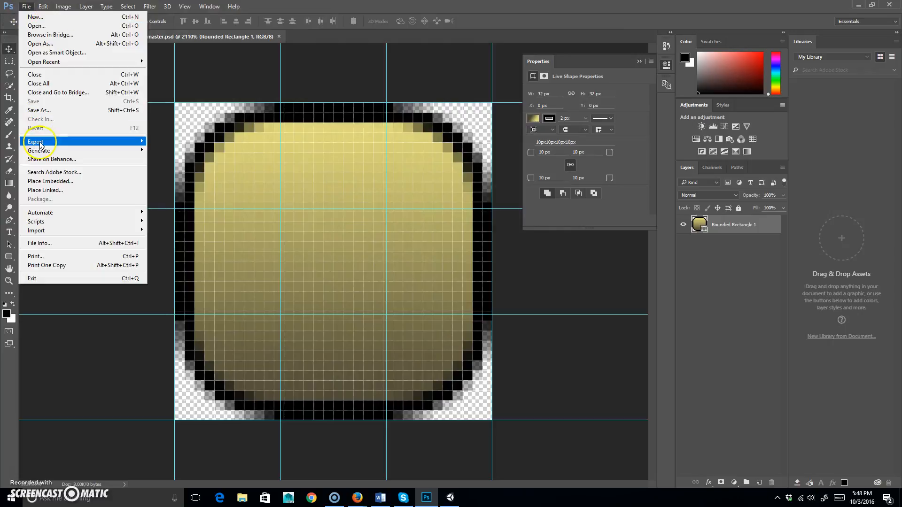
click(40, 110)
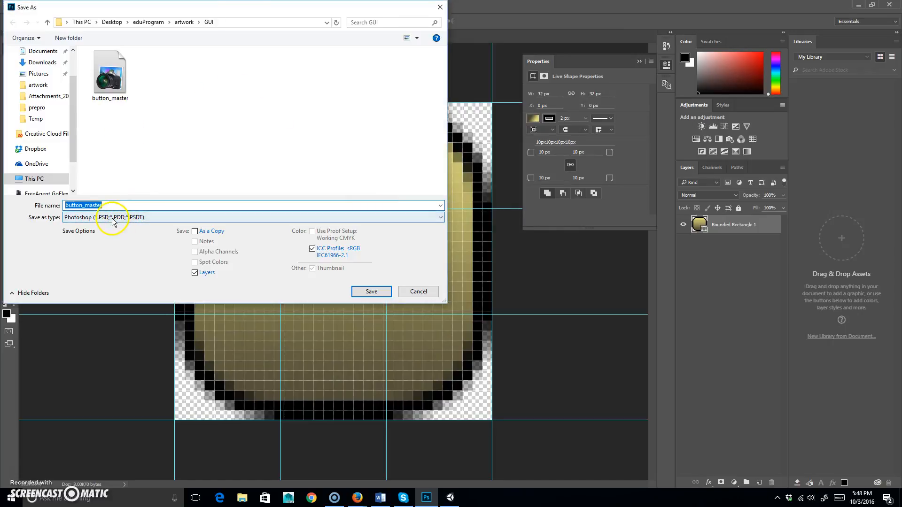
click(113, 217)
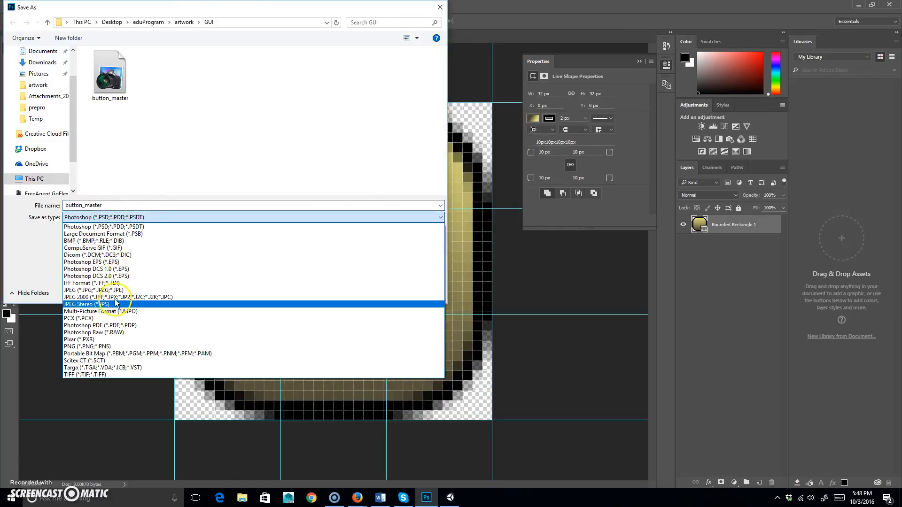
click(110, 346)
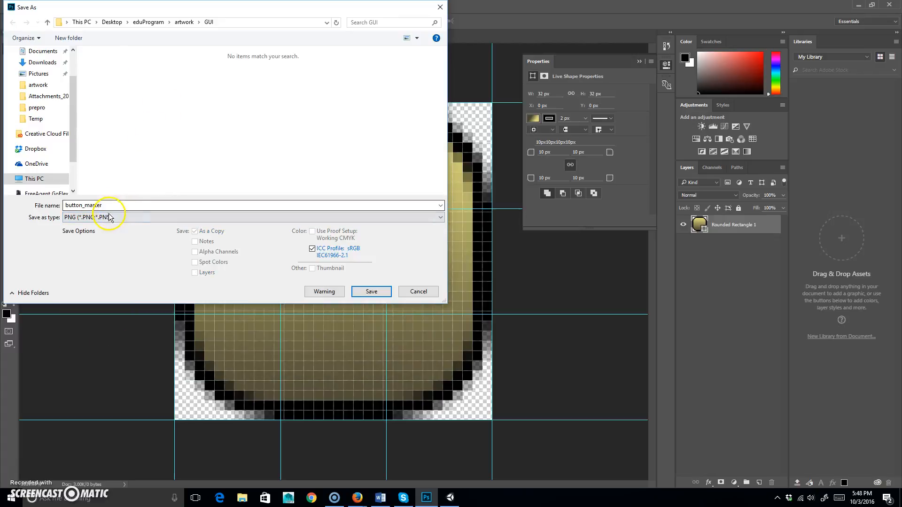
- Name the PNG copy button and save it with Smallest / Slow compression and no interlacing
double_click(123, 208)
key(End)
key(BackSpace)
key(BackSpace)
key(BackSpace)
key(BackSpace)
key(BackSpace)
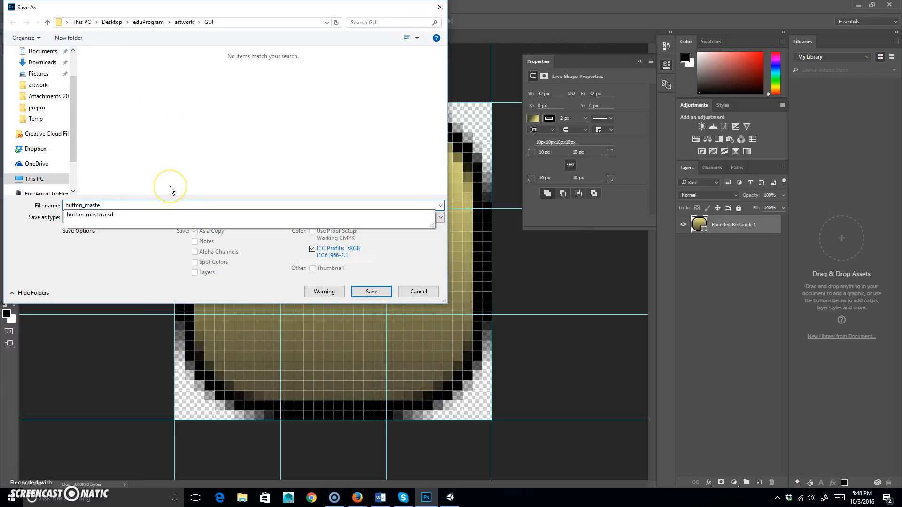
key(BackSpace)
key(BackSpace)
key(BackSpace)
click(387, 293)
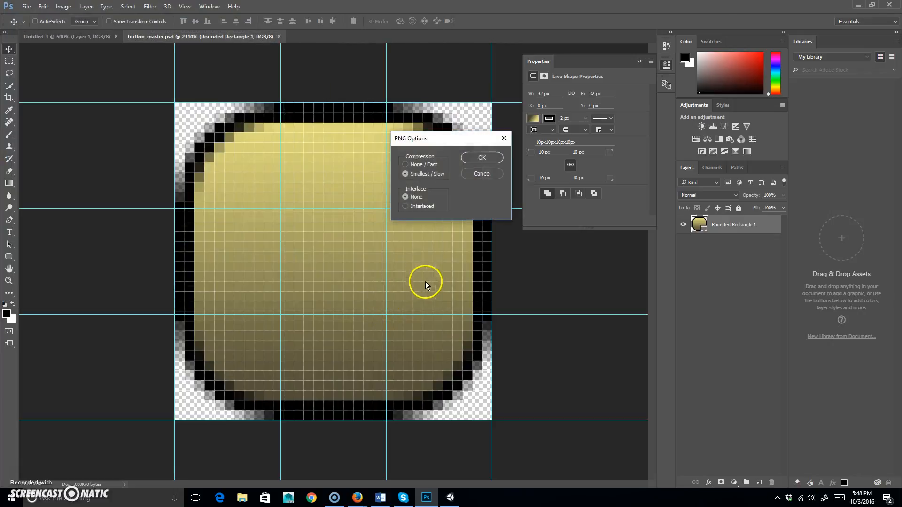
click(482, 156)
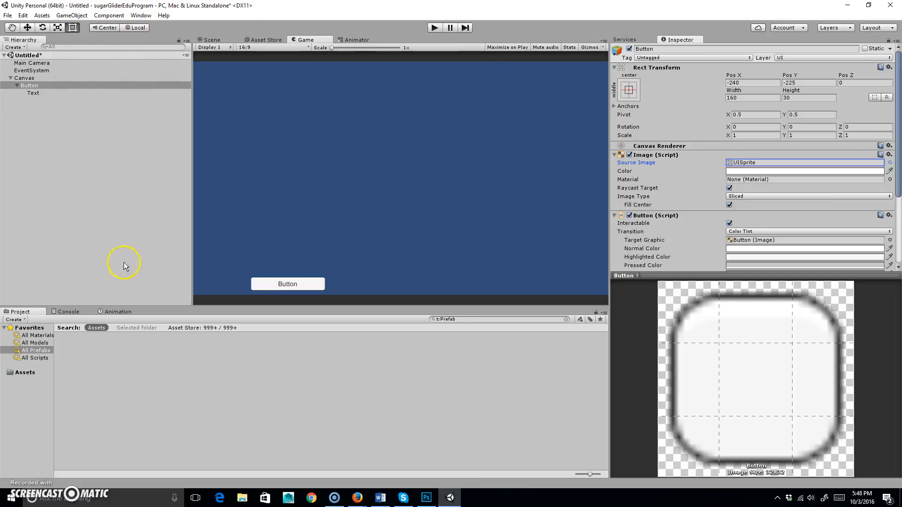
- In Unity, look through the sprites available for the Button's source image and minimize the editor
click(889, 163)
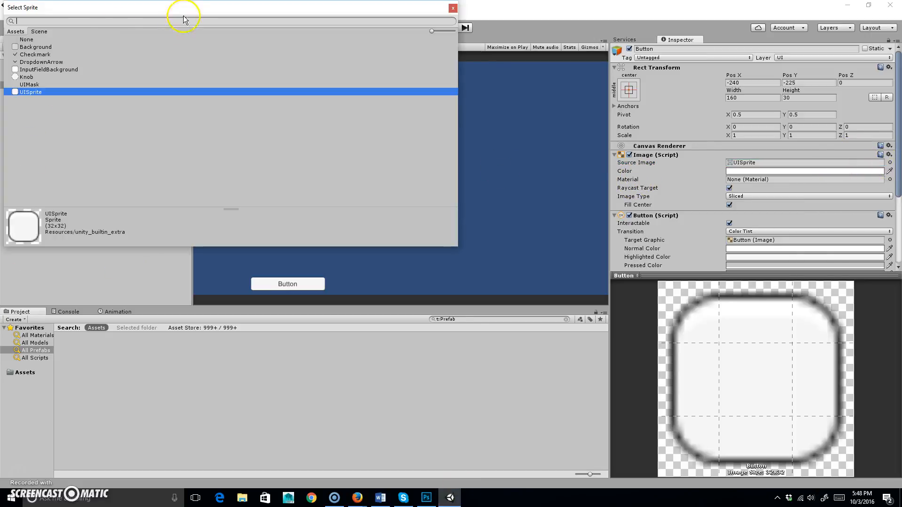
click(453, 8)
click(847, 5)
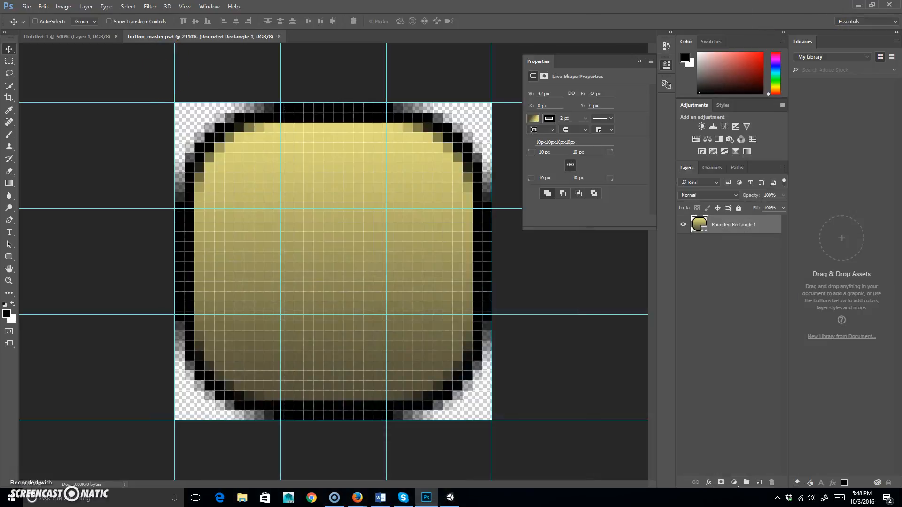
- Minimize Photoshop, open the GUI folder under eduProgram's artwork folder from the desktop, and copy the button PNG
click(856, 6)
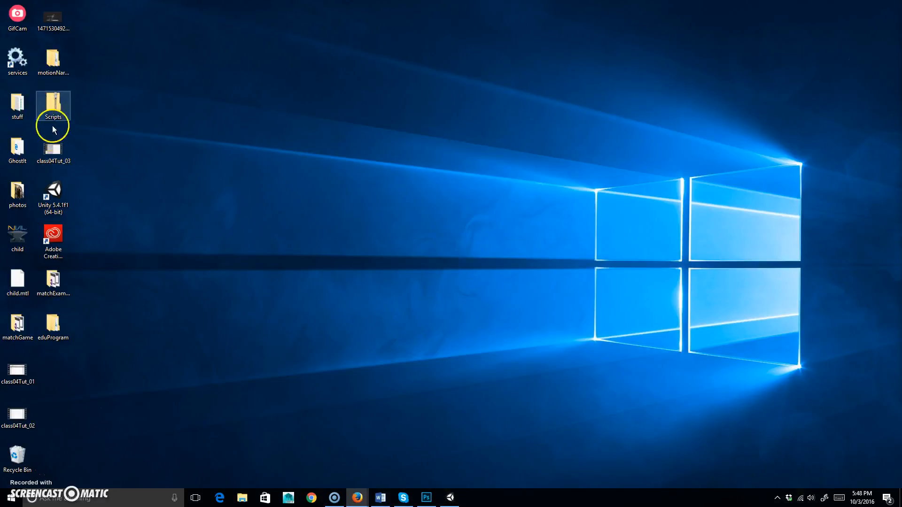
double_click(46, 328)
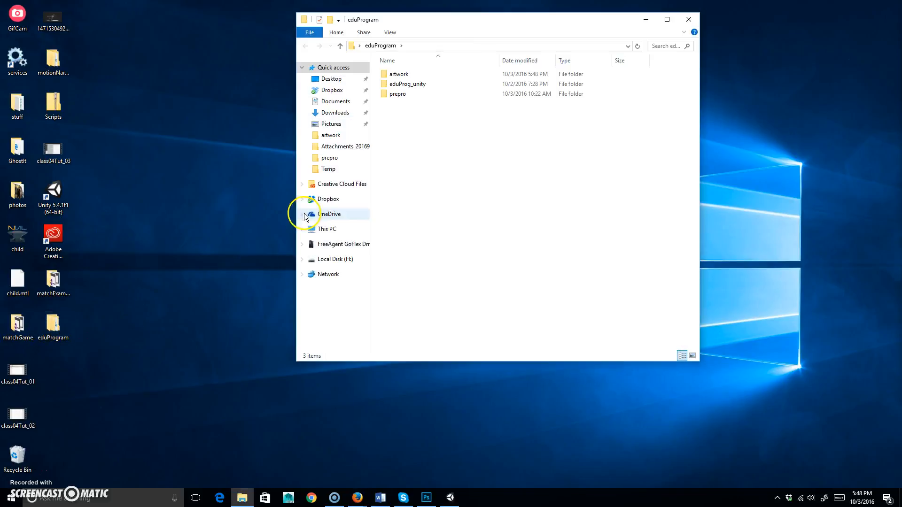
click(667, 19)
click(104, 79)
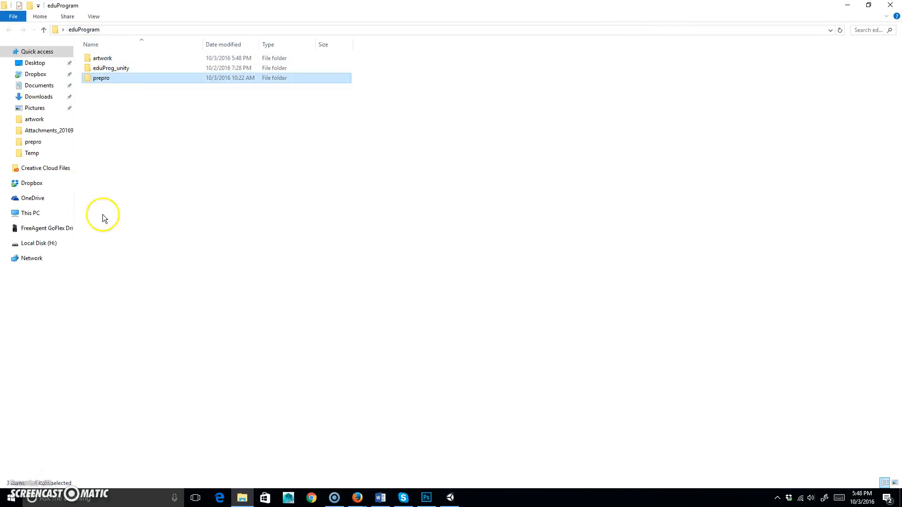
double_click(102, 58)
double_click(106, 70)
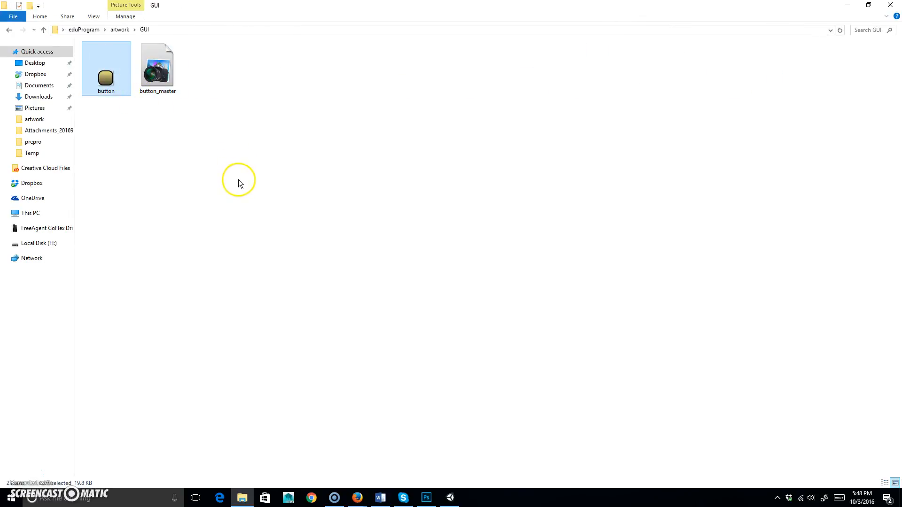
- Return to eduProgram and open the Assets folder of the sugarGliderEduProgram project inside eduProg_unity
click(120, 30)
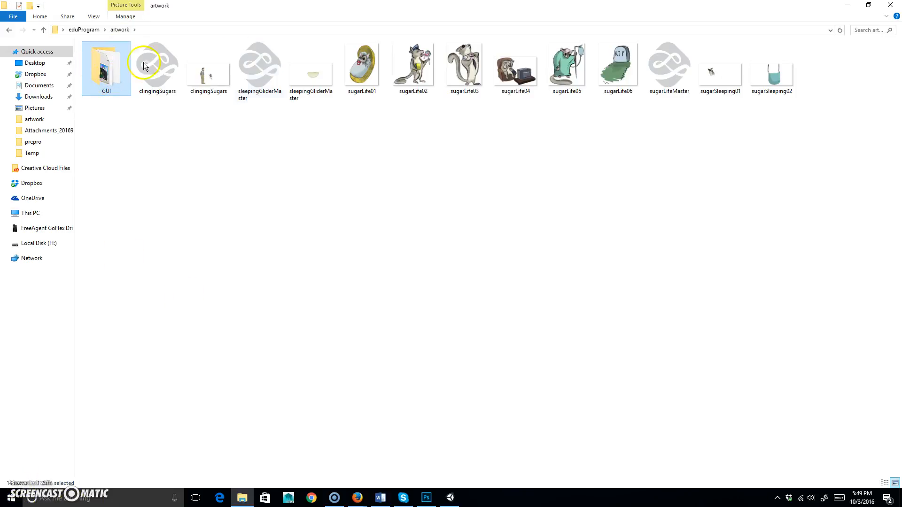
click(101, 30)
shift+click(112, 78)
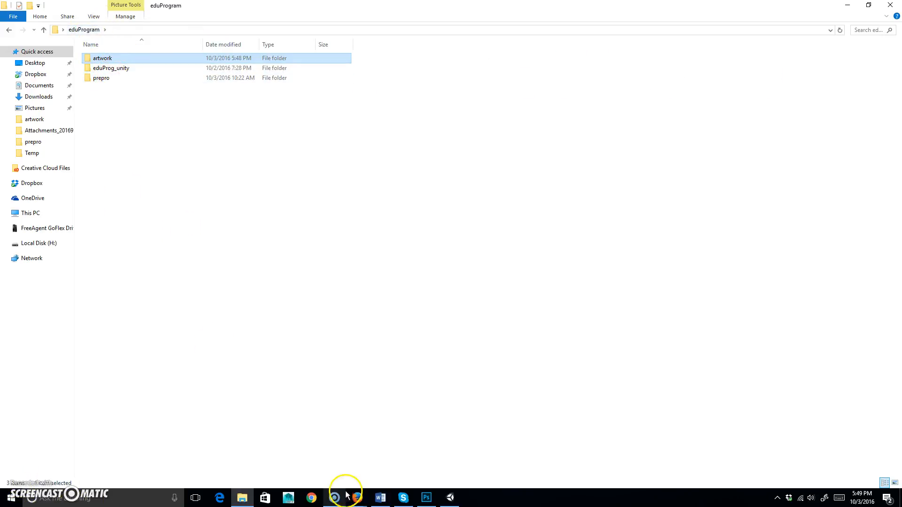
double_click(119, 71)
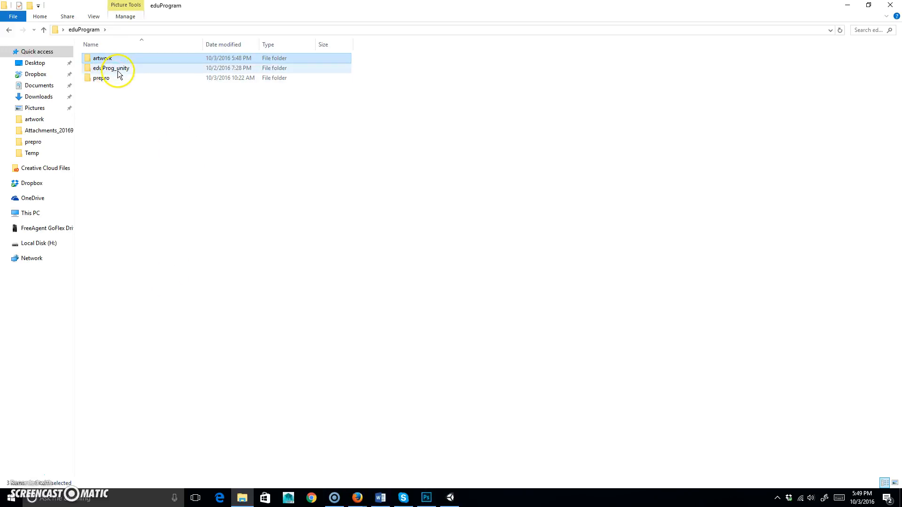
double_click(129, 60)
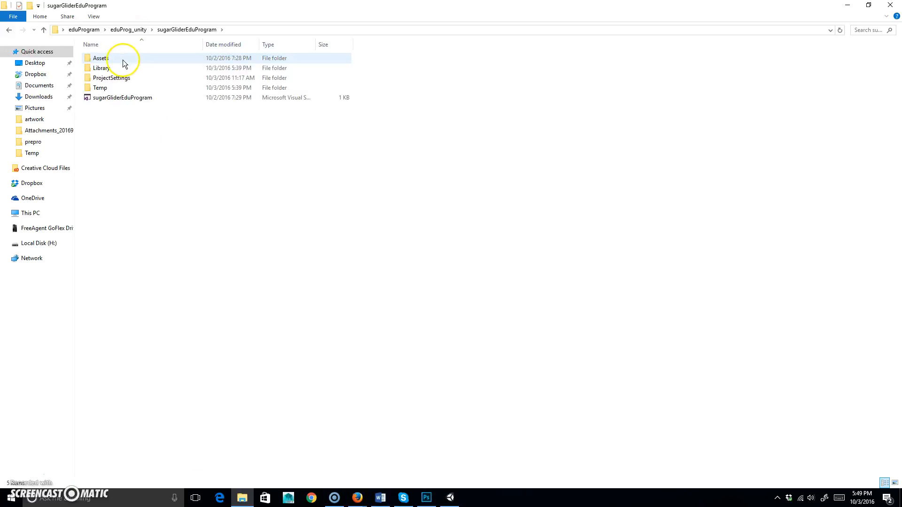
double_click(123, 60)
- Create a folder named Sprites in the Assets folder and paste the copied button PNG into it
right_click(134, 123)
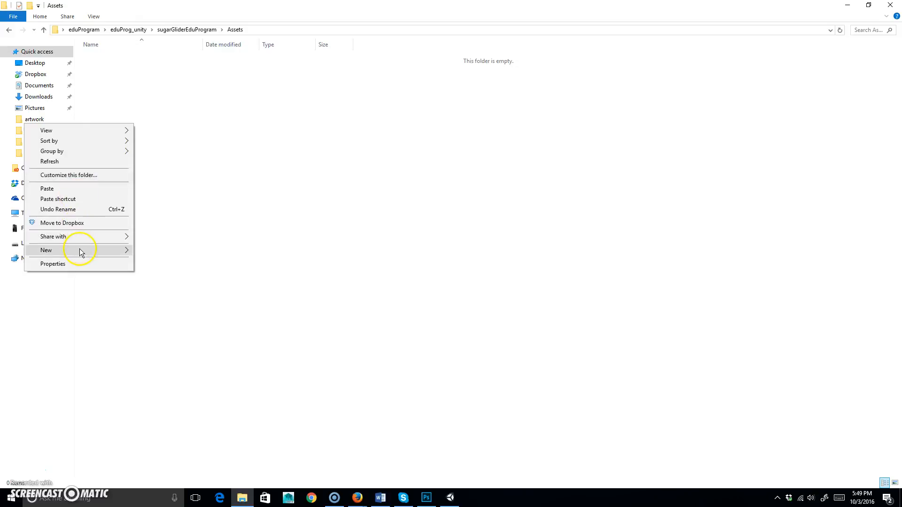
mouse_move(80, 251)
click(167, 246)
text(Spr)
key(Return)
key(Return)
key(ctrl+v)
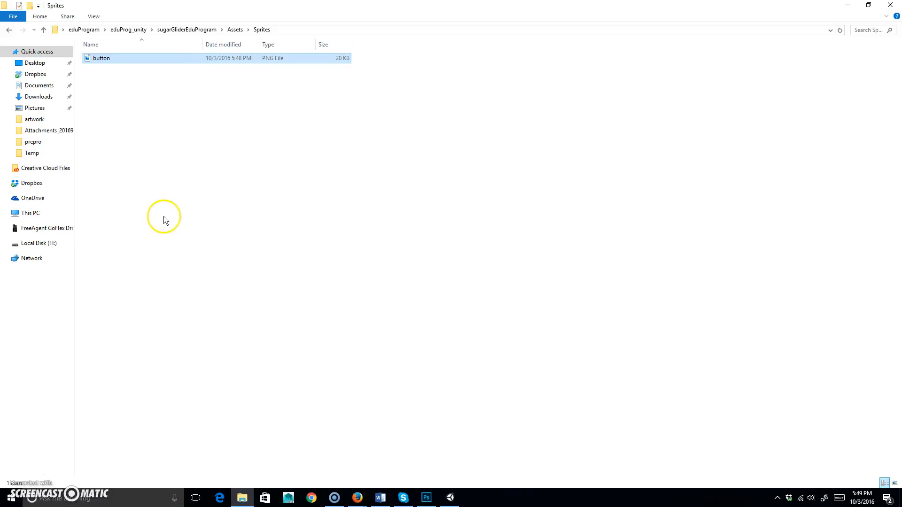
click(139, 57)
- Switch to Unity and assign the button sprite from the Sprites folder as the Button's source image
click(451, 497)
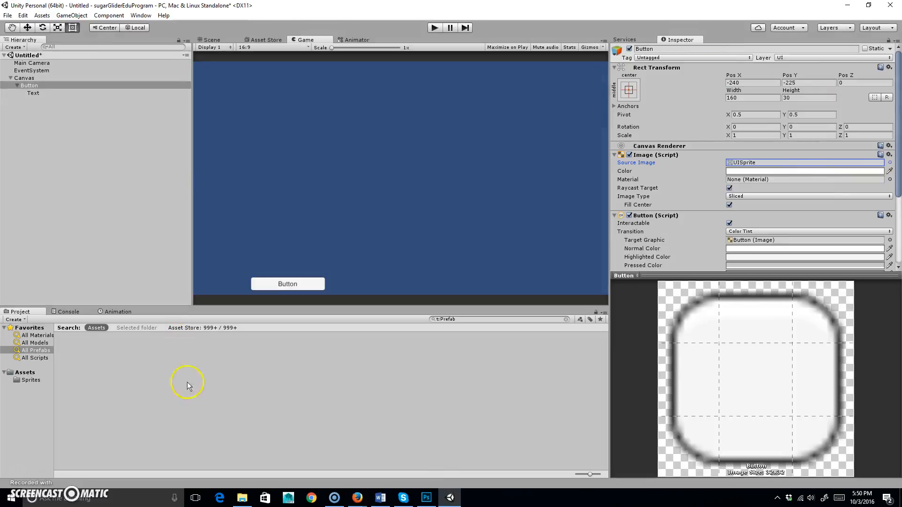
click(18, 382)
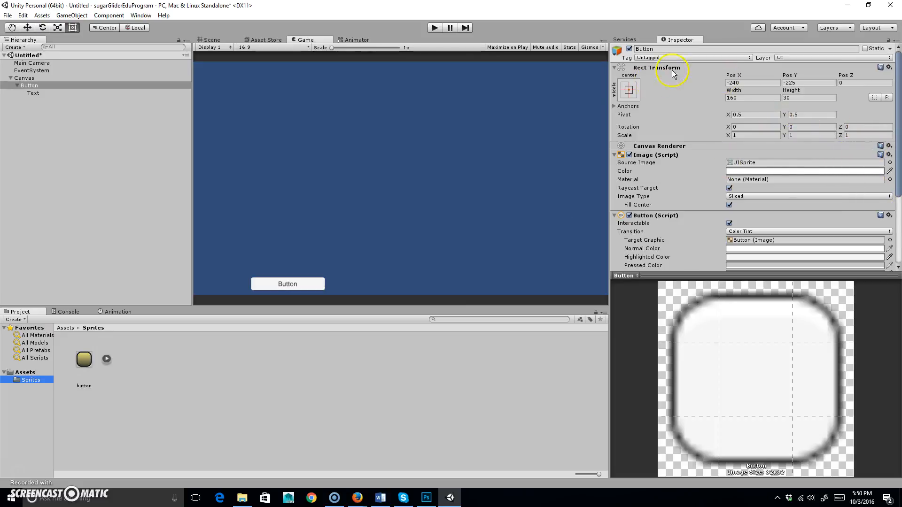
click(889, 163)
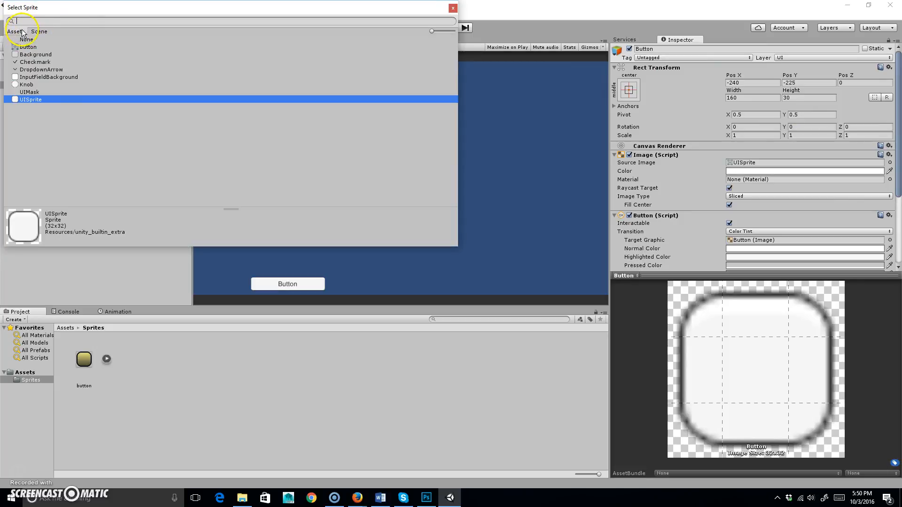
click(46, 30)
click(16, 31)
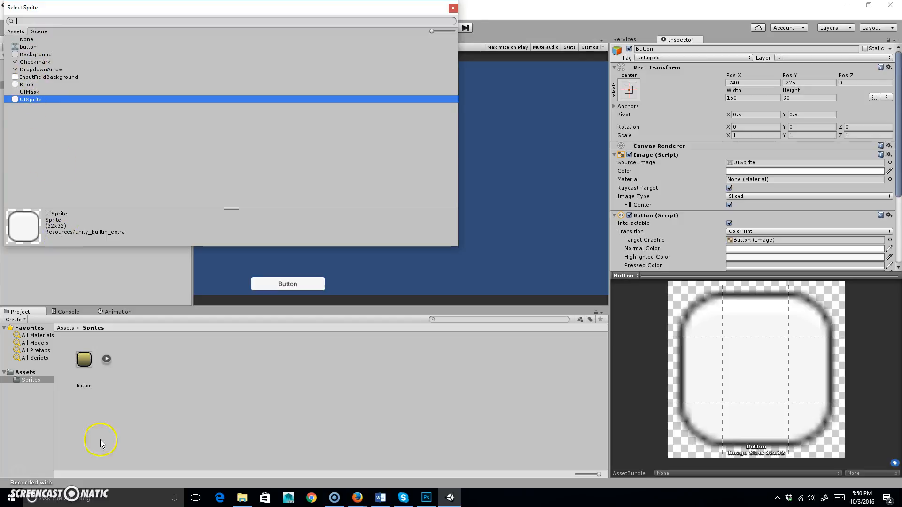
click(104, 392)
drag(83, 359, 784, 169)
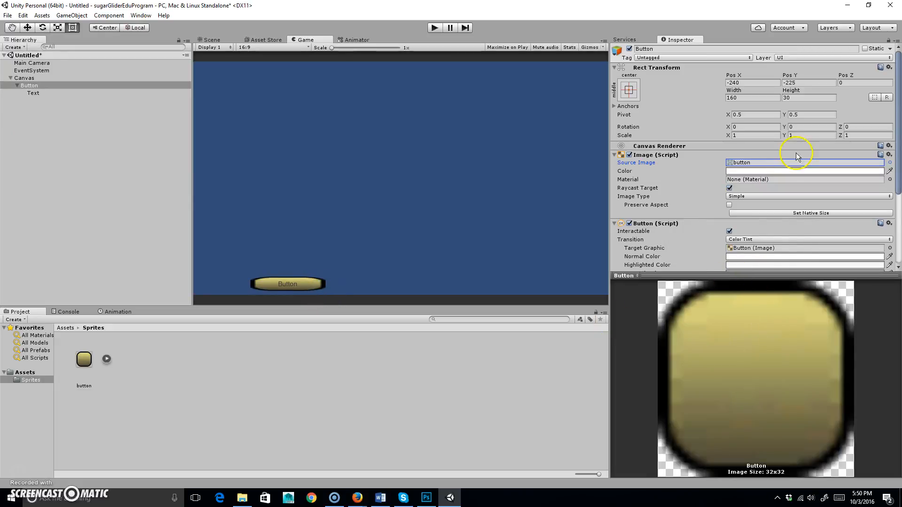
- Select the button sprite in the Sprites folder and review the Texture Type options in its import settings
click(86, 363)
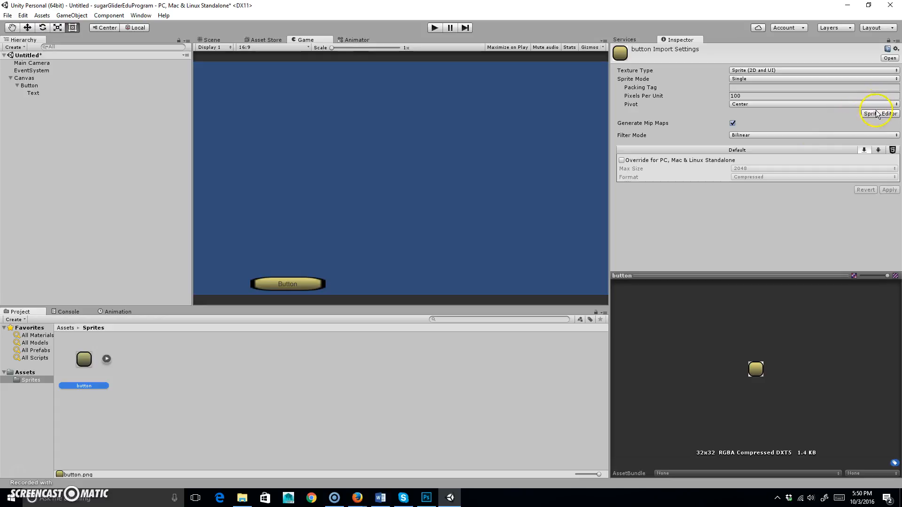
click(884, 71)
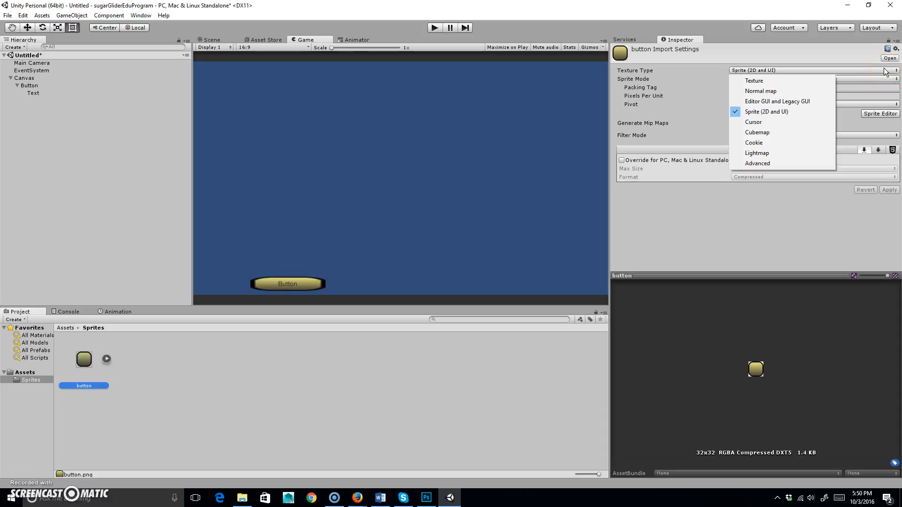
click(822, 238)
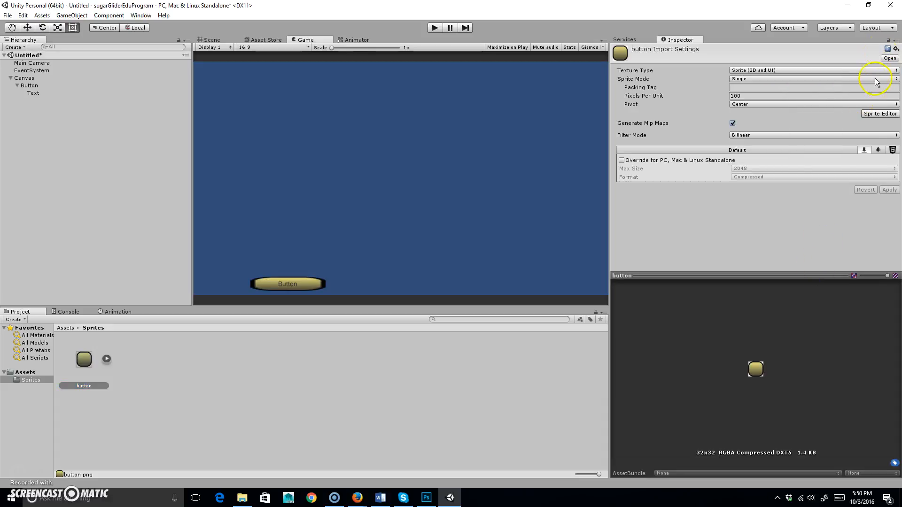
- Review the button sprite's Pivot options and inspect the sprite in the Sprite Editor
click(818, 105)
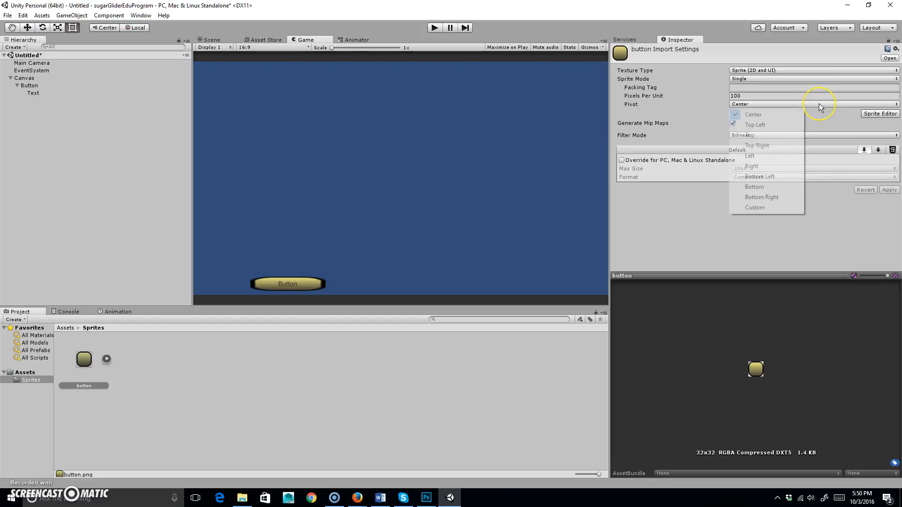
click(614, 127)
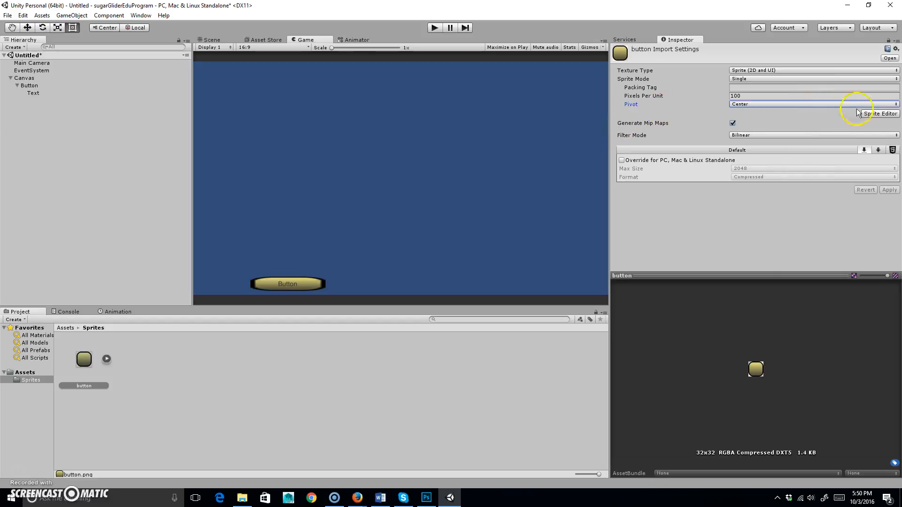
click(880, 114)
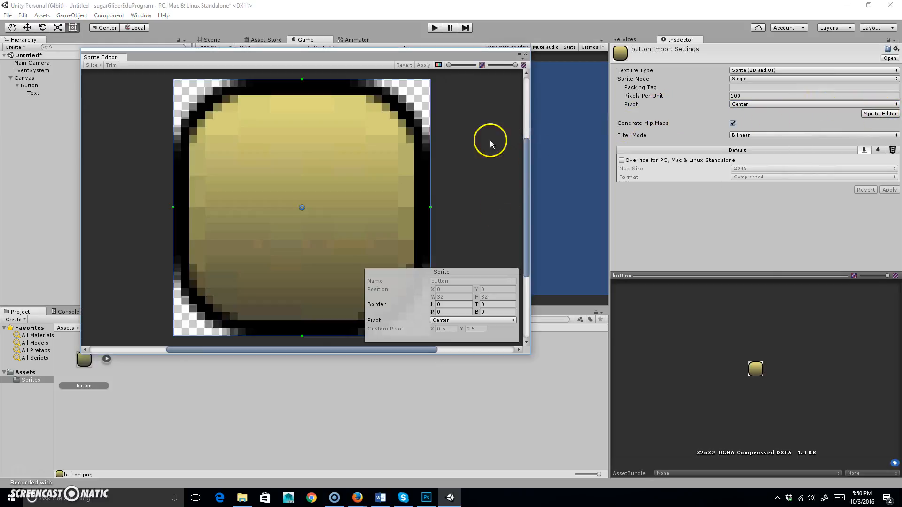
click(525, 54)
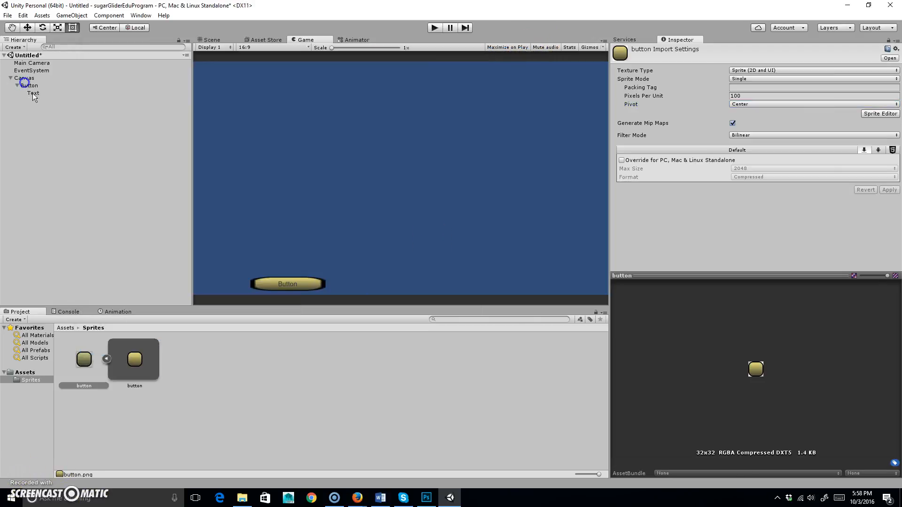
- Set the Image Type of the Button object's Image component to Simple
click(26, 86)
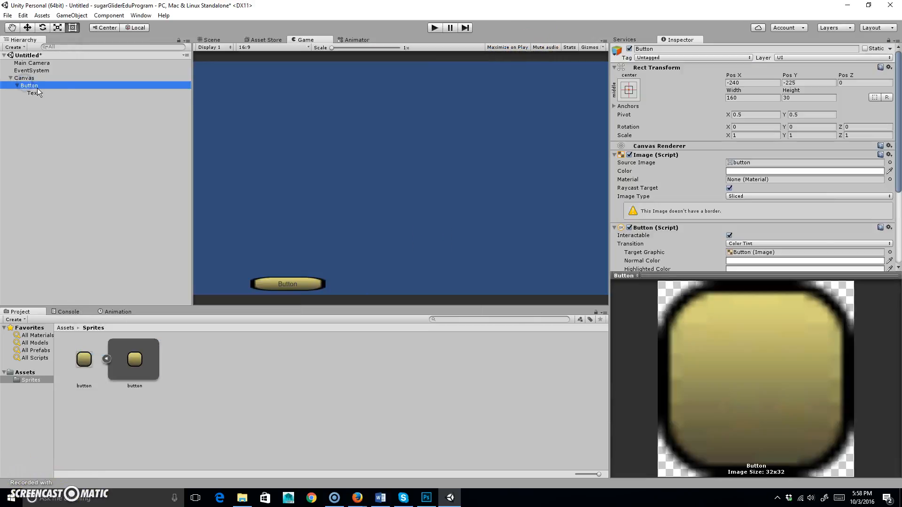
click(36, 93)
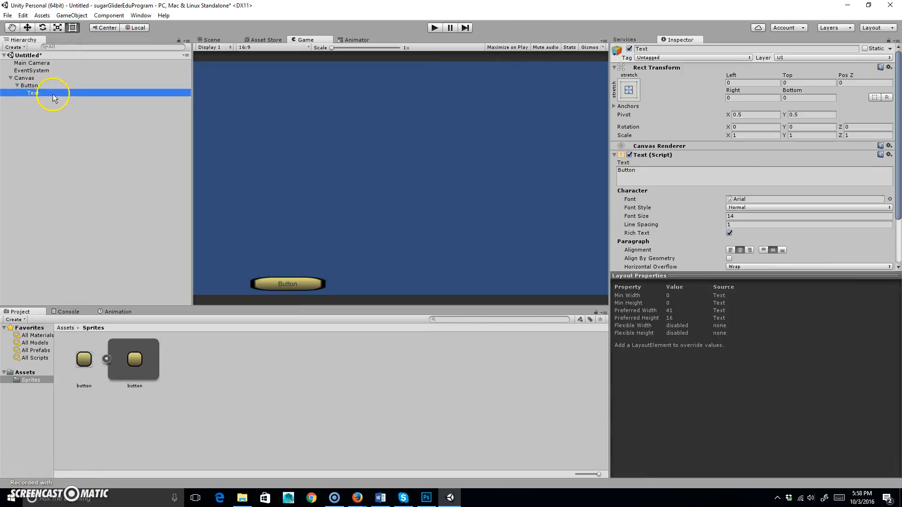
click(29, 85)
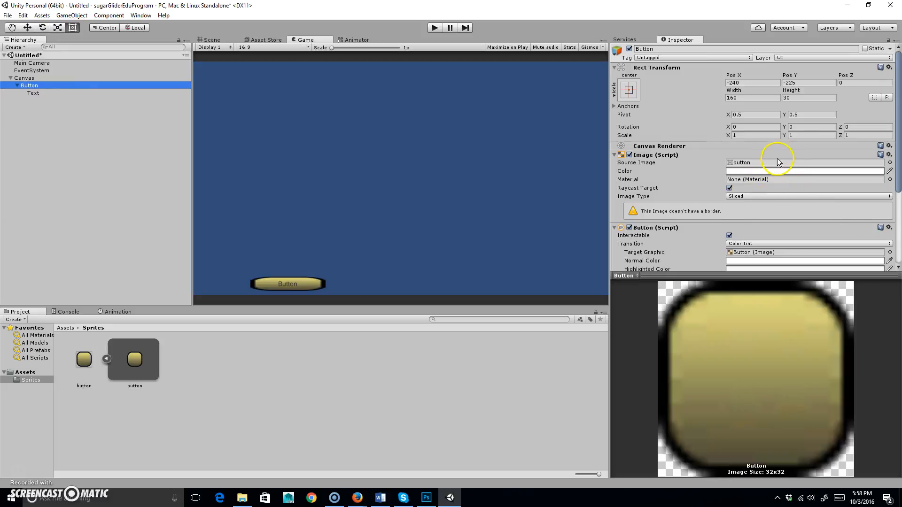
click(734, 196)
click(764, 209)
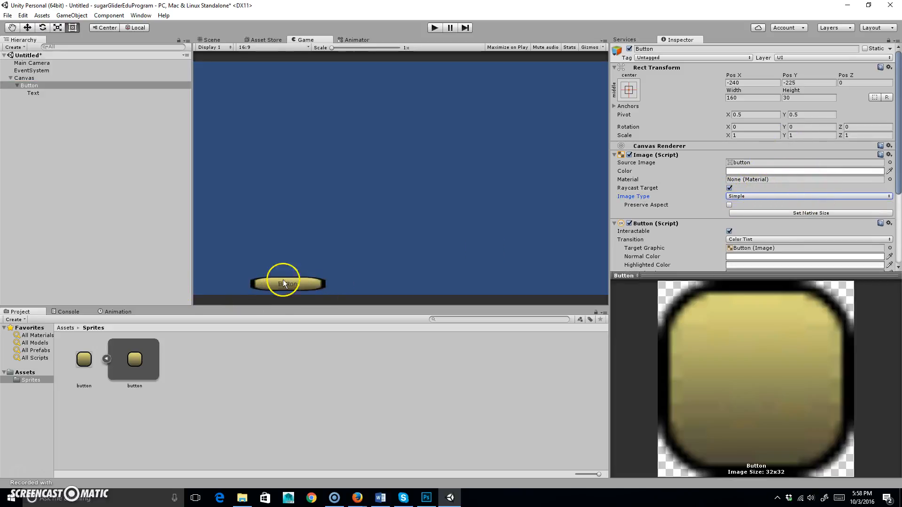
- Set the button sprite's left, top, bottom and right borders to 9 in the Sprite Editor and apply the change
click(135, 361)
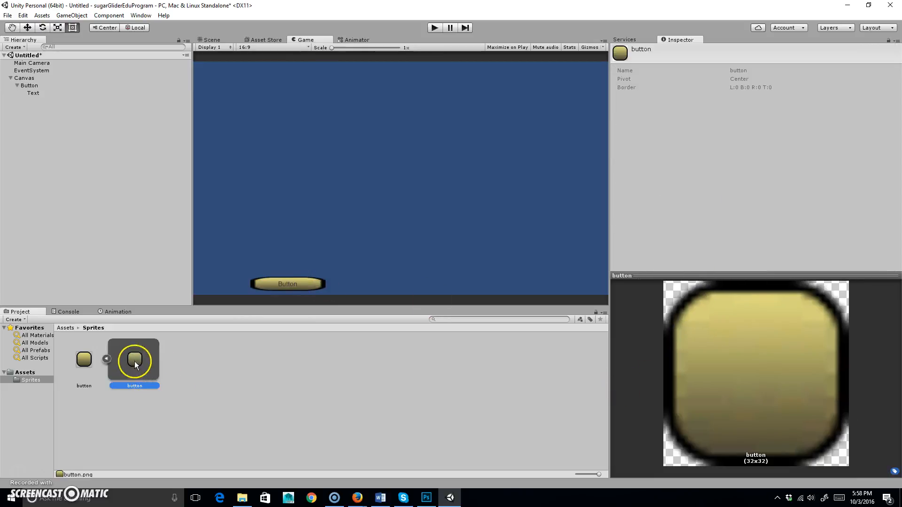
click(84, 360)
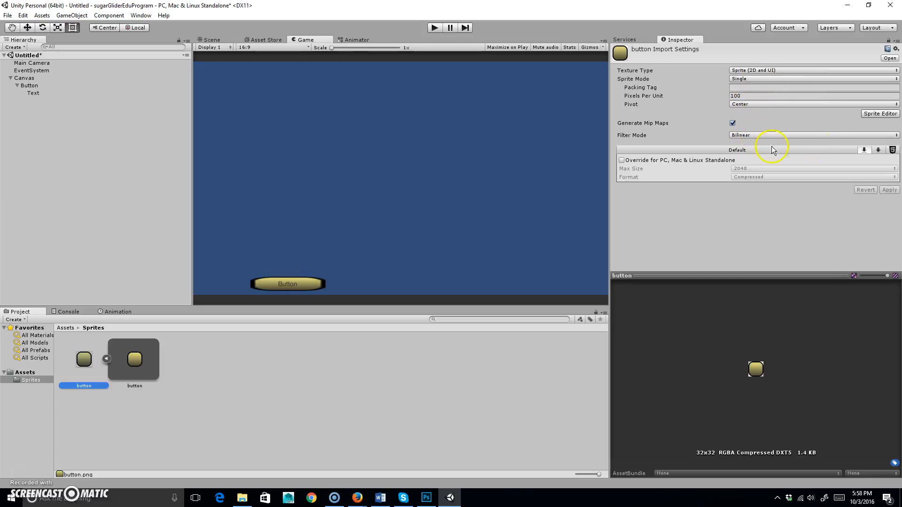
click(876, 114)
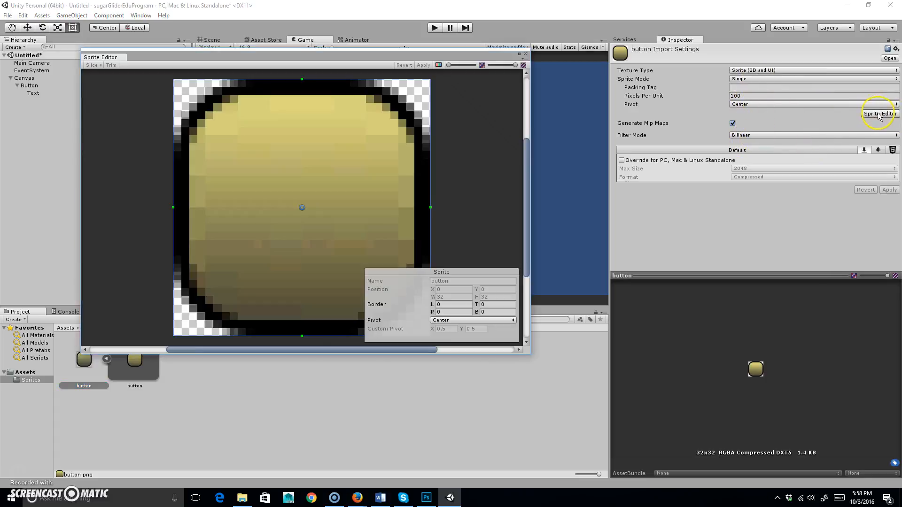
click(443, 305)
text(9)
click(497, 305)
text(9)
click(496, 313)
text(9)
click(461, 312)
text(9)
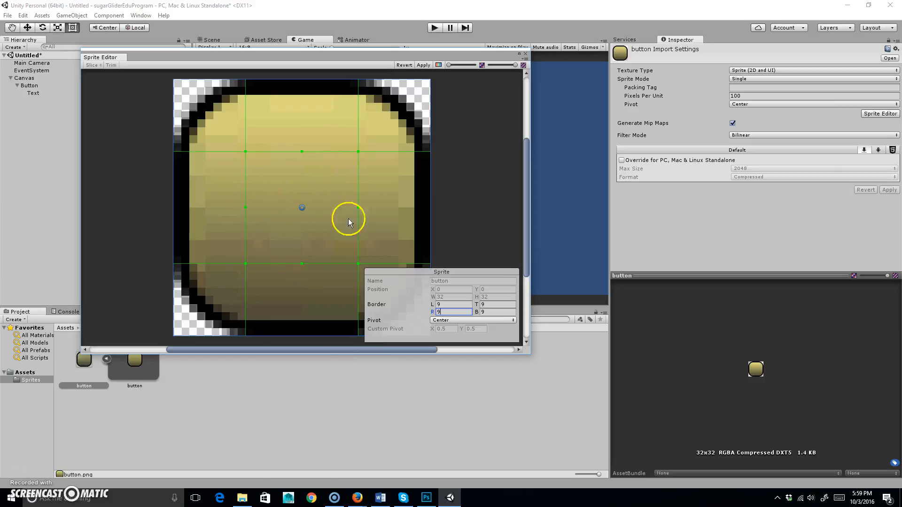
click(423, 66)
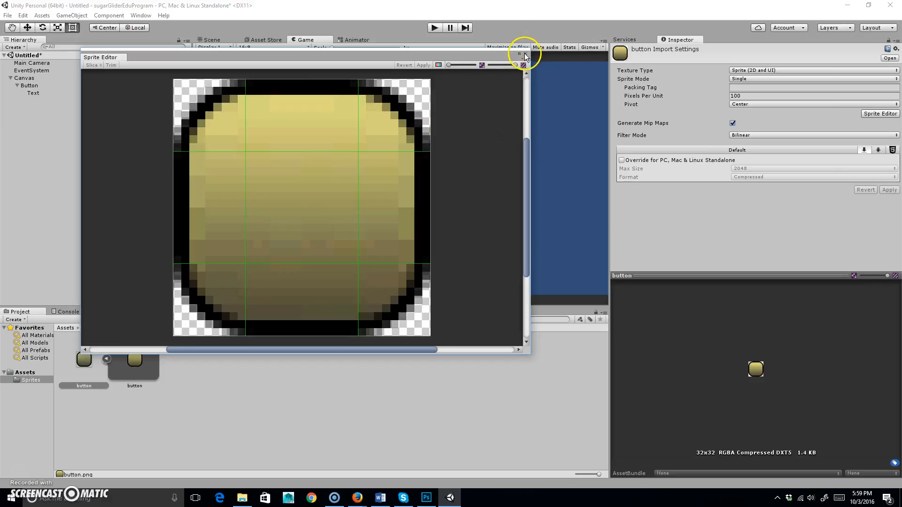
click(526, 55)
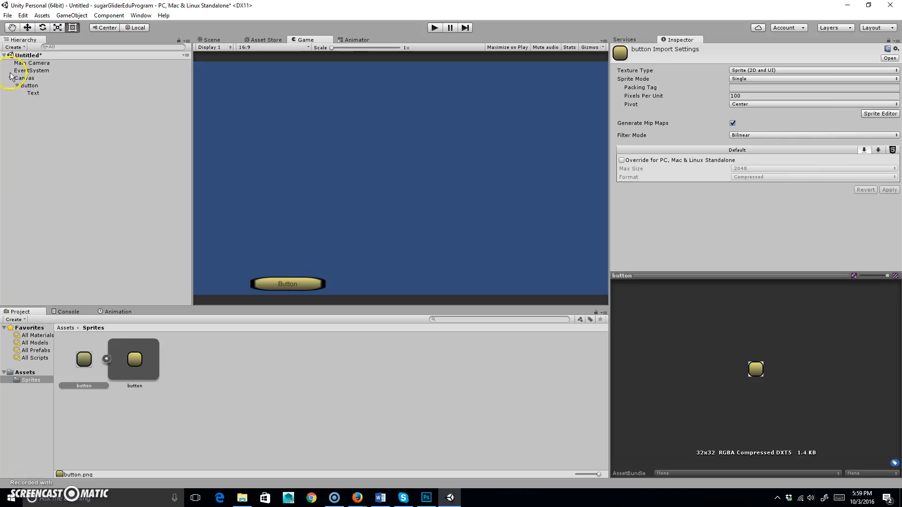
- Set the Image Type of the Button object's Image component to Sliced
click(23, 85)
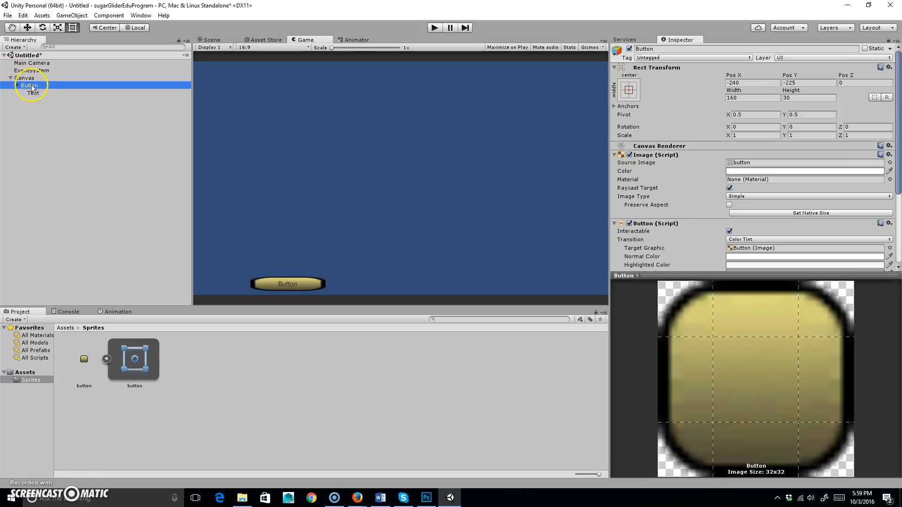
click(777, 196)
click(774, 219)
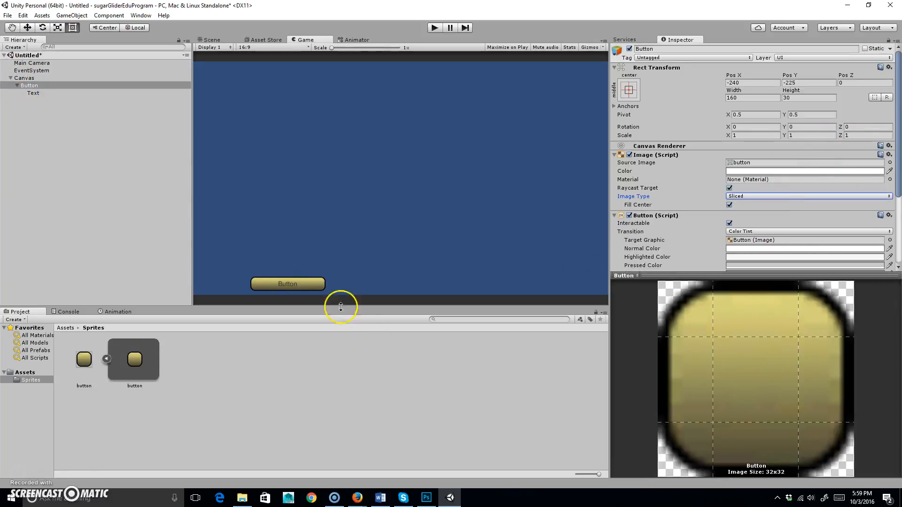
click(326, 285)
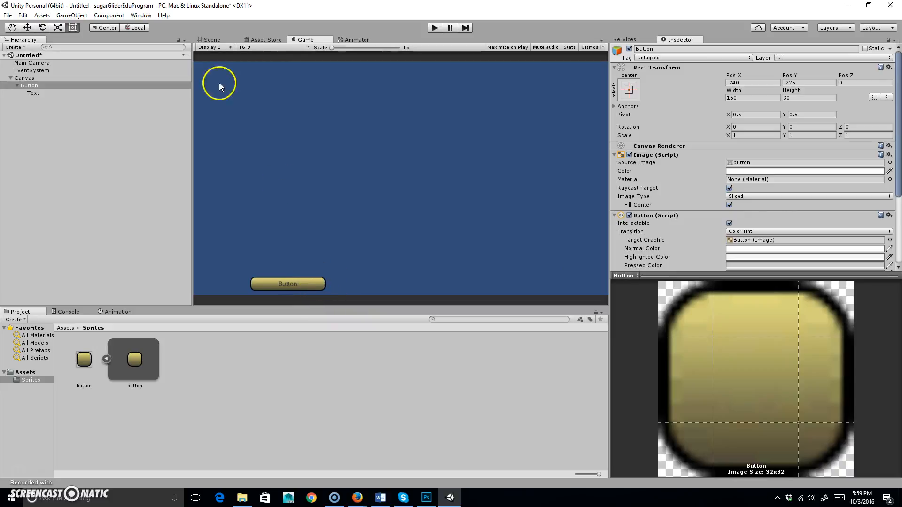
- Frame the Button in the Scene view and resize it from its upper corner to about 132.5 by 48.1
click(211, 40)
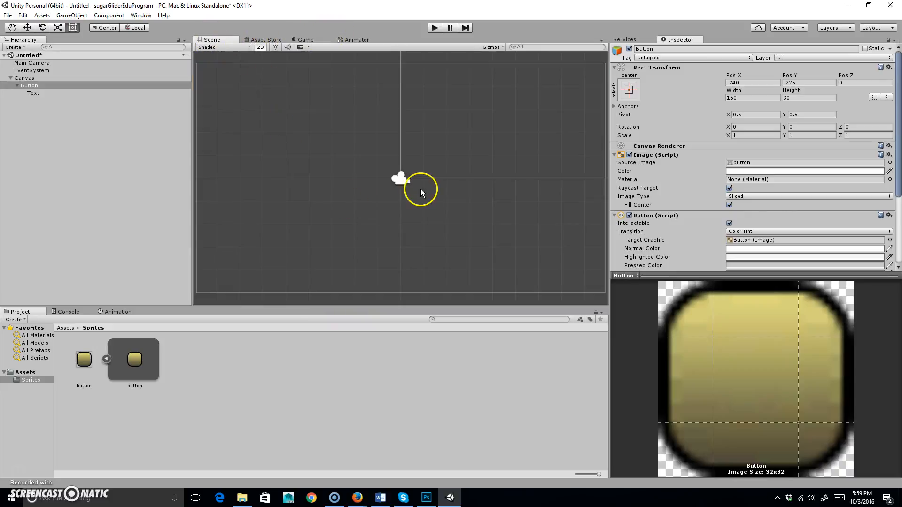
key(f)
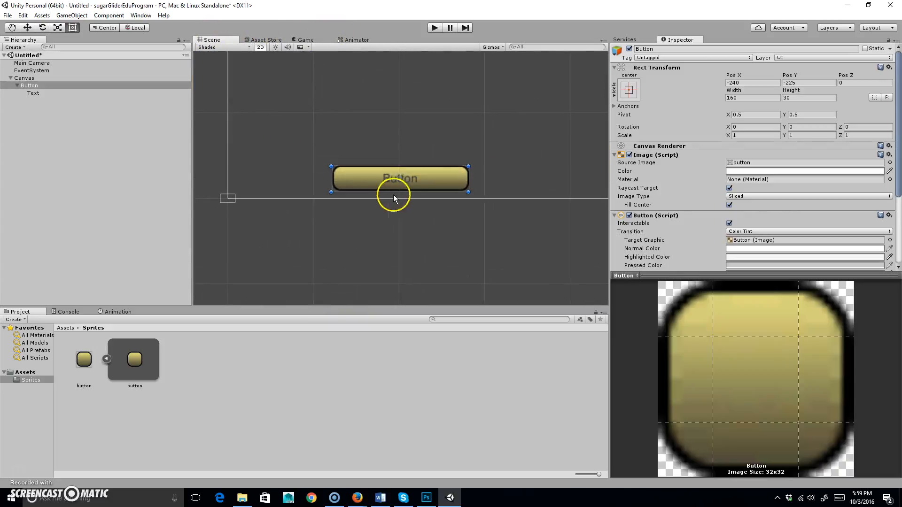
drag(467, 161, 445, 149)
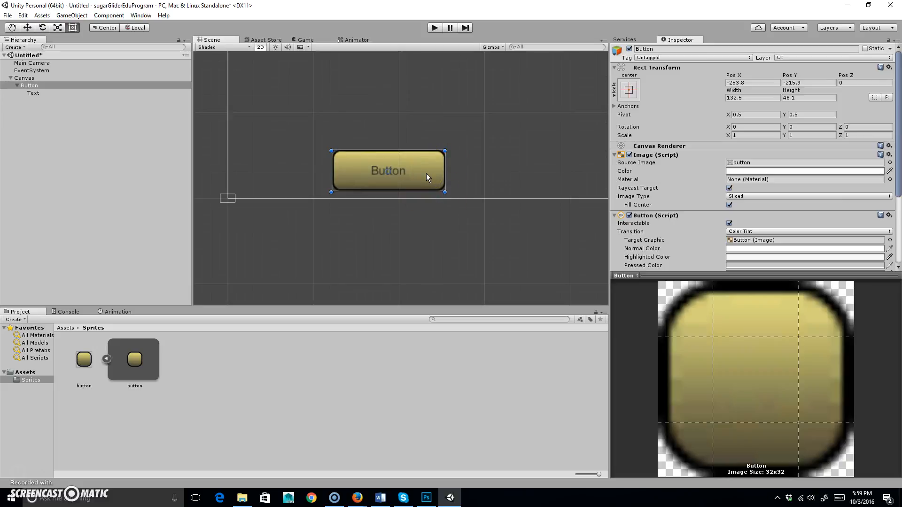
click(426, 173)
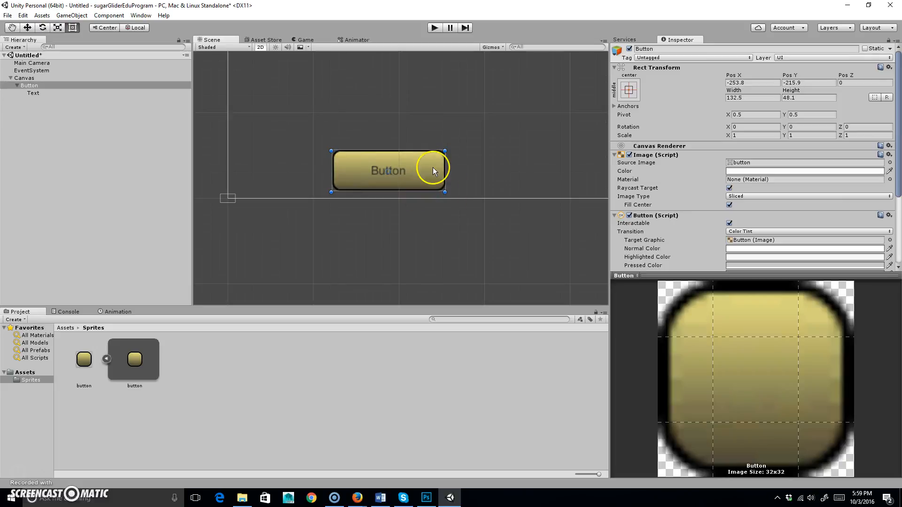